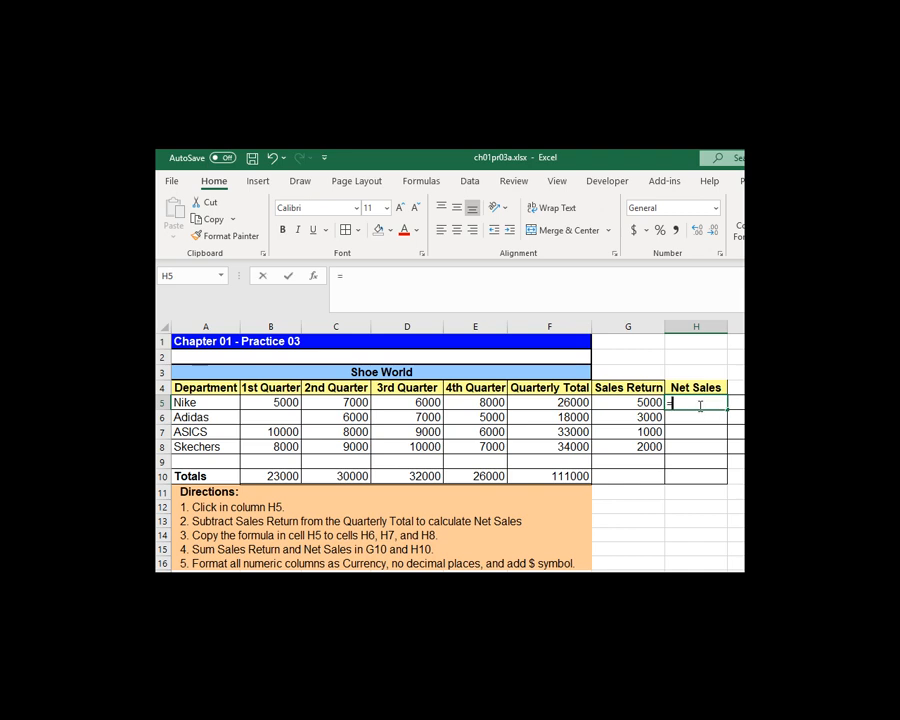
# Step: Calculate Nike's Net Sales in H5 with =F5-G5 and copy the formula down to H6:H8
pyautogui.write('=')
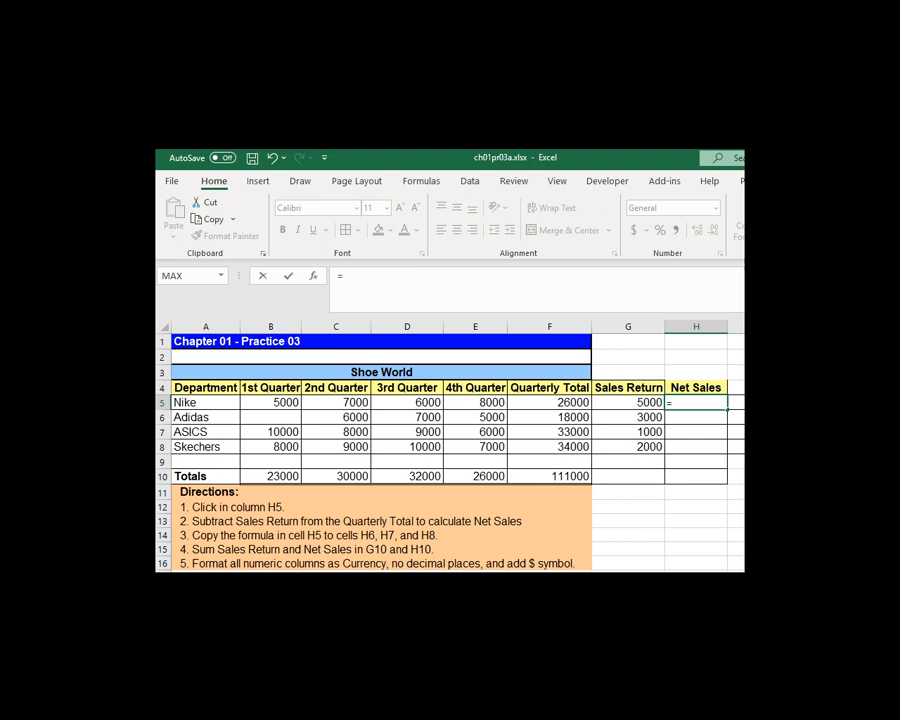
pyautogui.click(563, 403)
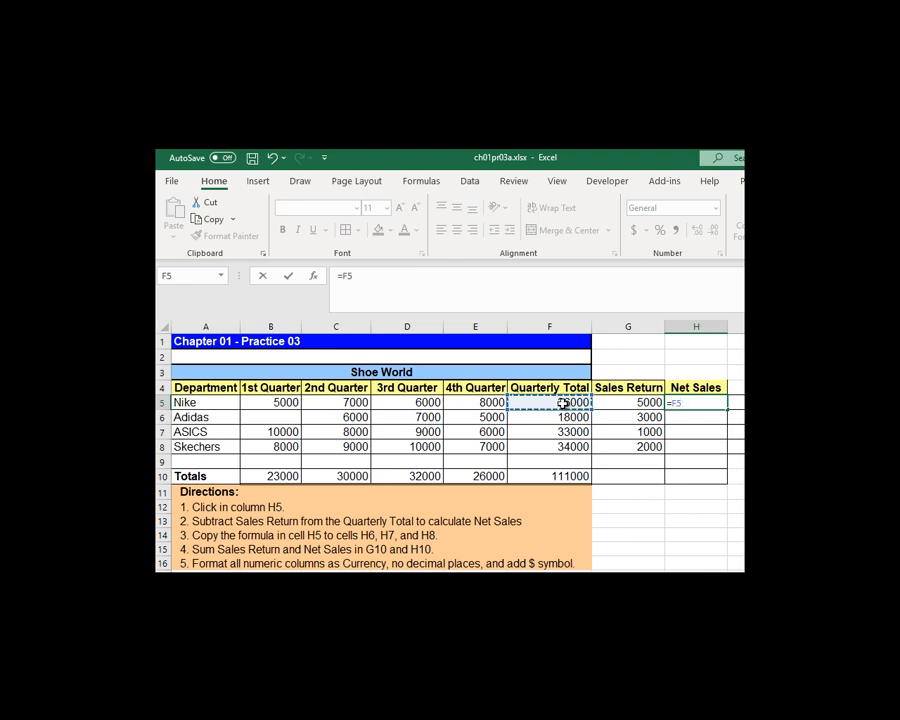
pyautogui.write('-')
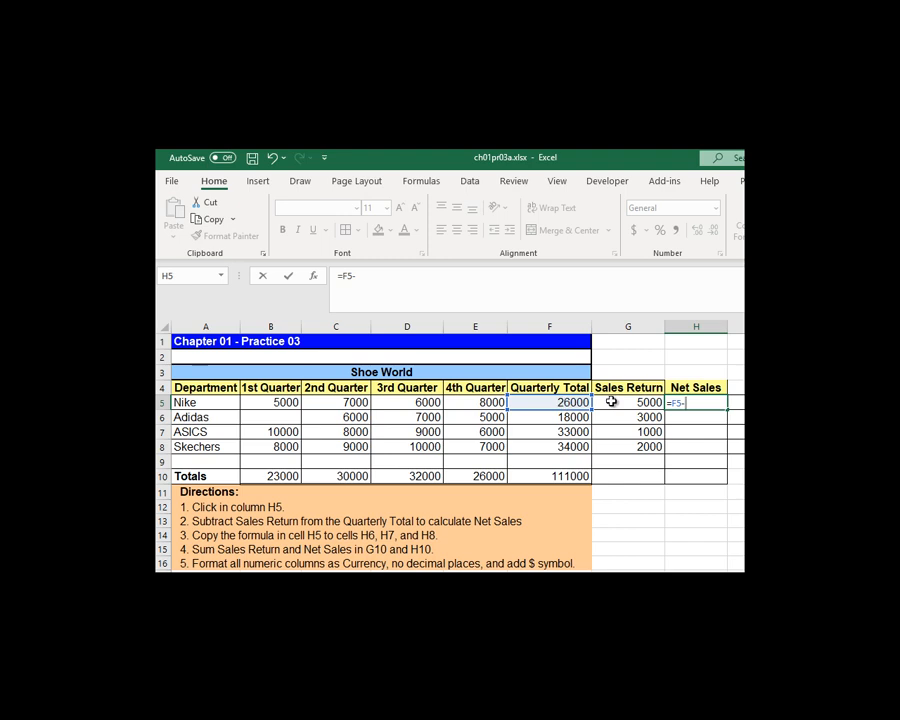
pyautogui.click(612, 401)
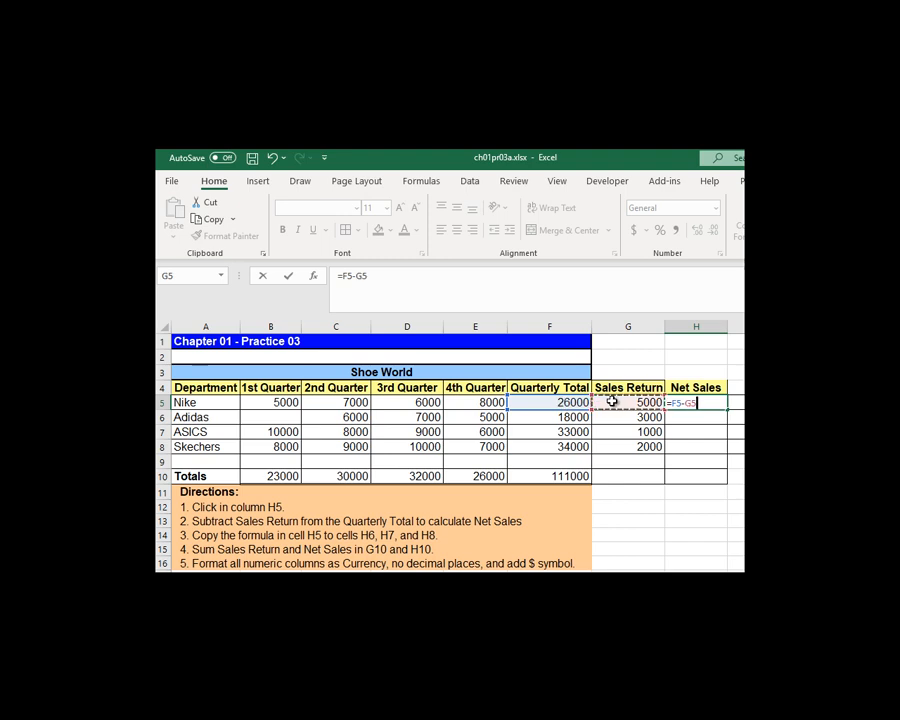
pyautogui.press('Return')
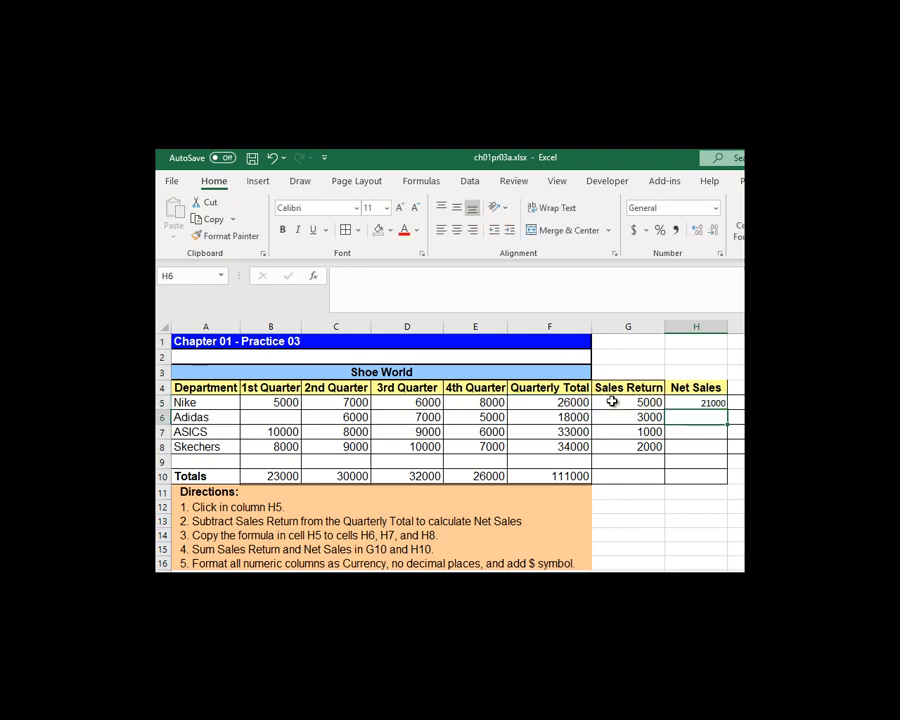
pyautogui.click(703, 401)
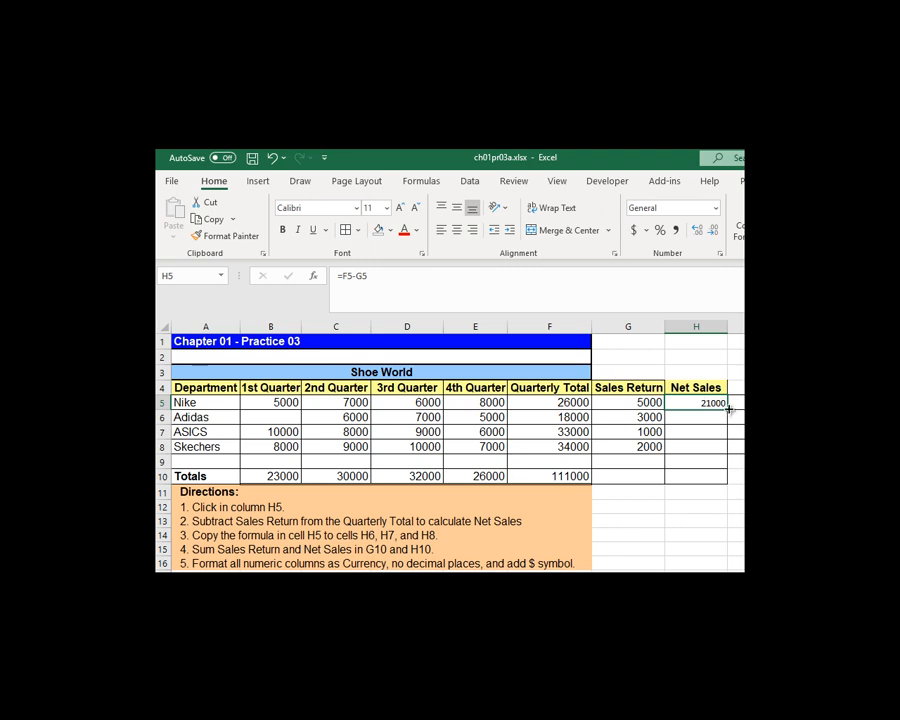
pyautogui.moveTo(729, 409); pyautogui.dragTo(724, 453)
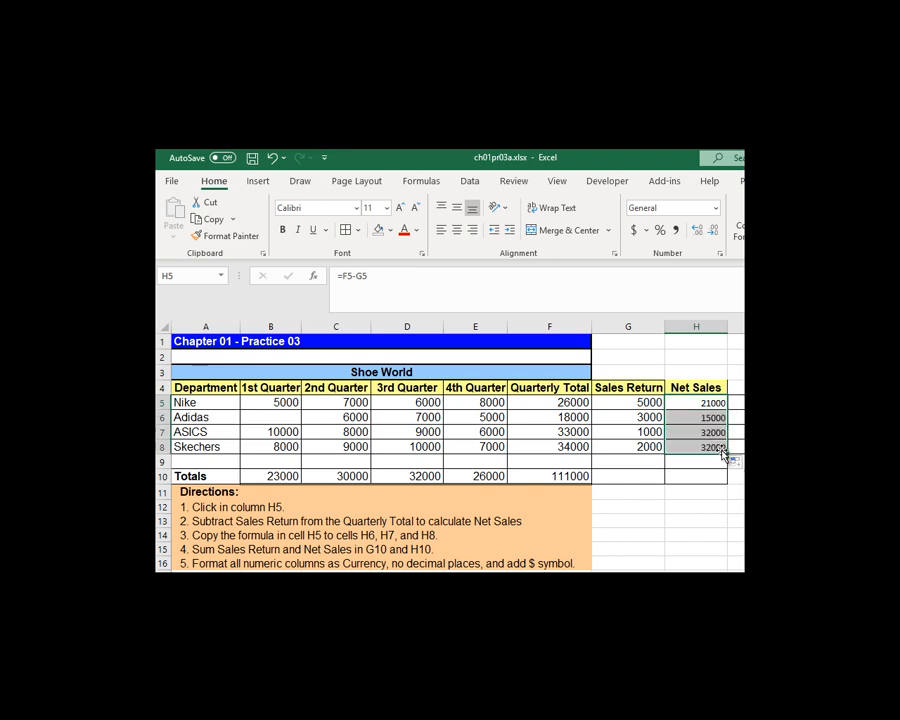
# Step: Total the Sales Return column in G10 with =SUM(G5:G8) and copy the formula across to H10
pyautogui.click(626, 475)
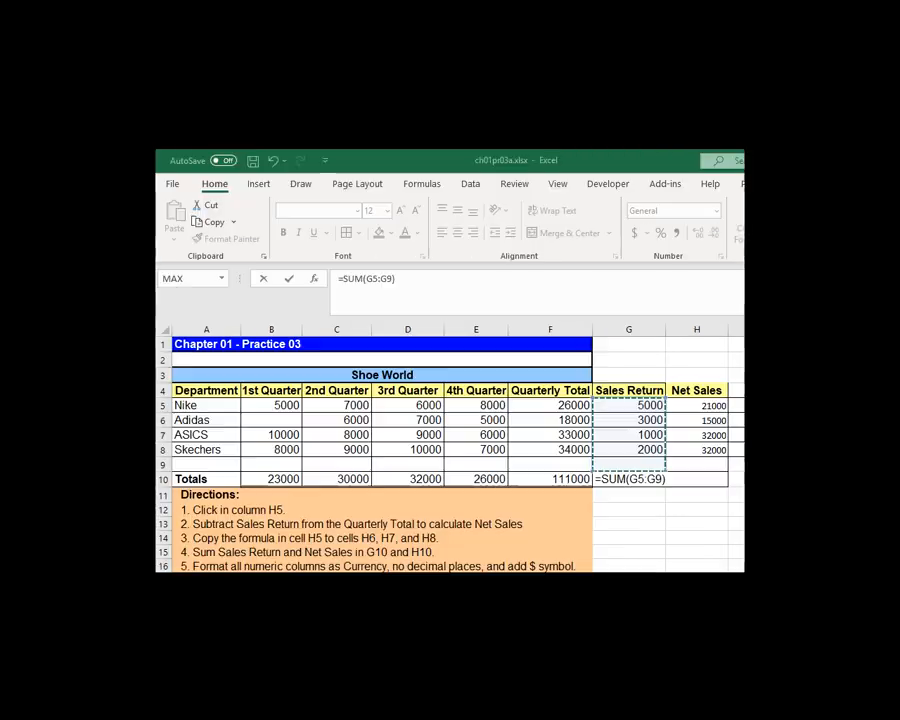
pyautogui.click(637, 403)
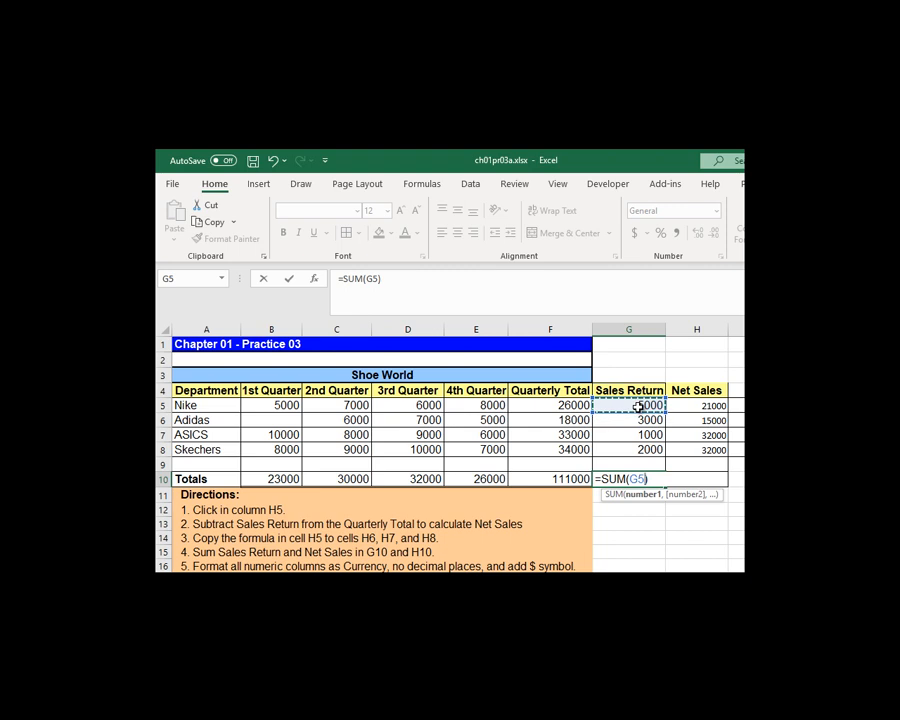
pyautogui.moveTo(640, 410); pyautogui.dragTo(646, 447)
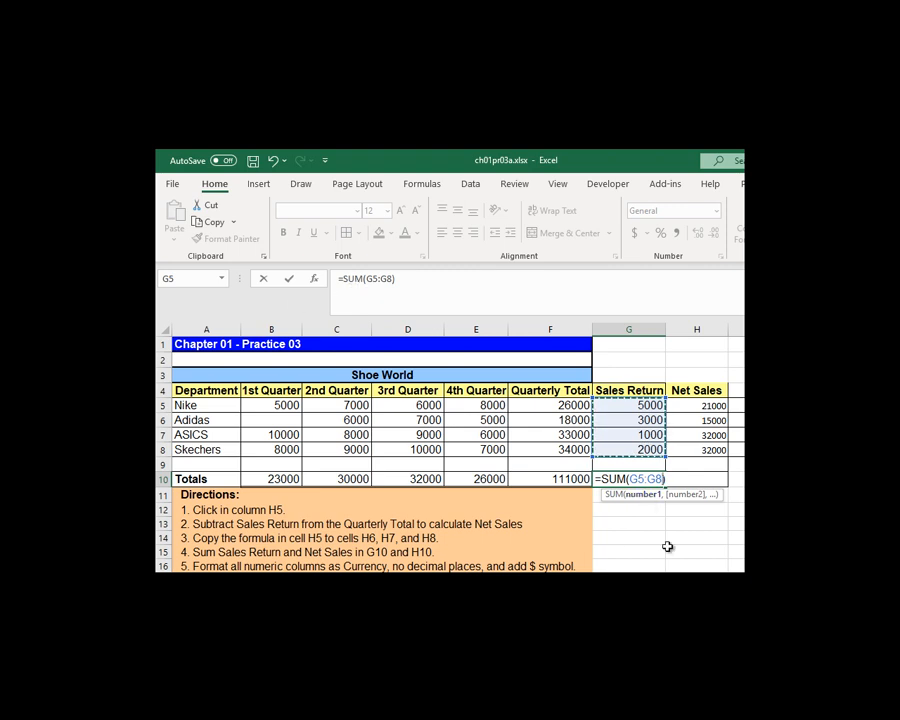
pyautogui.press('Return')
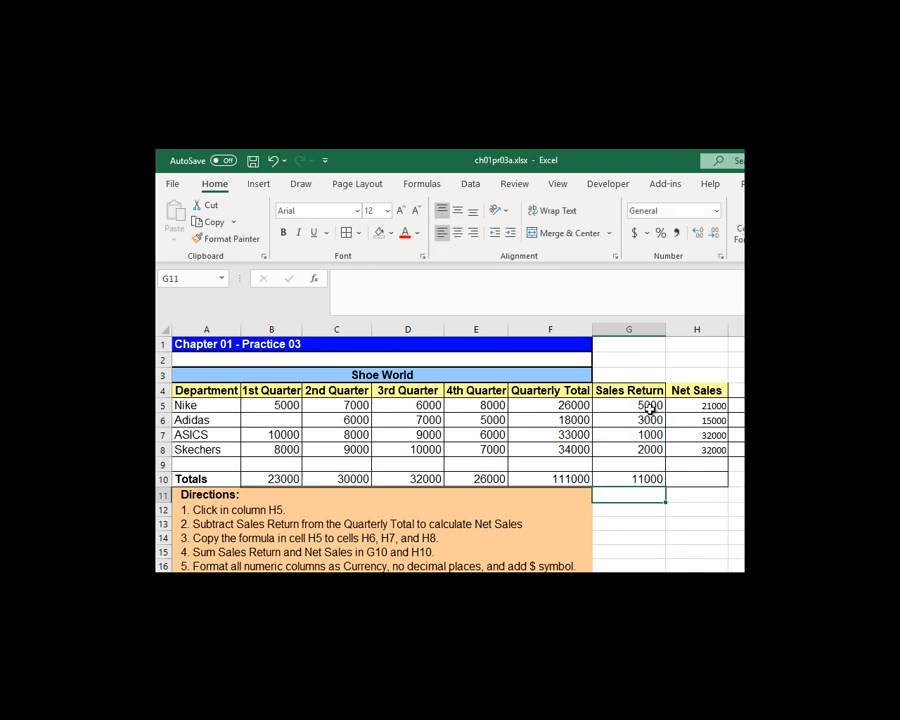
pyautogui.click(644, 477)
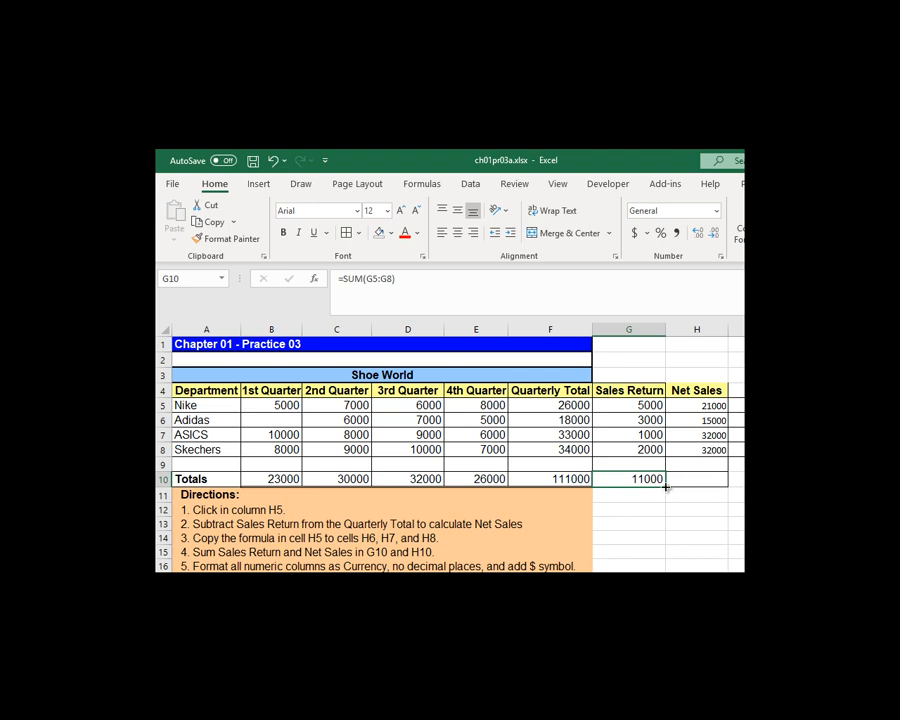
pyautogui.moveTo(666, 485); pyautogui.dragTo(712, 481)
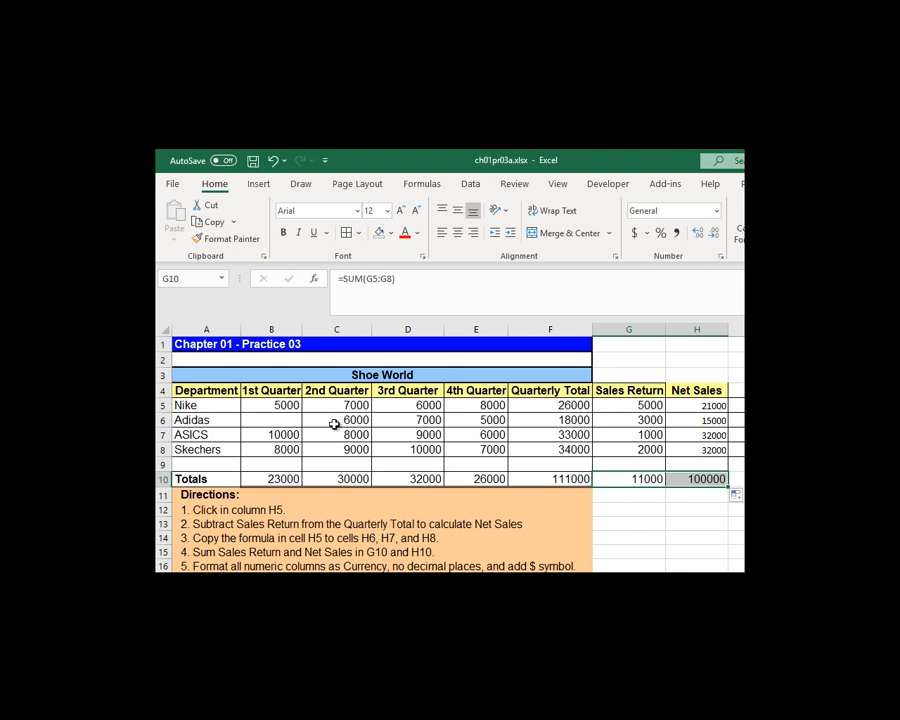
# Step: Format cells B5:H10 as Currency with 0 decimal places and the $ symbol
pyautogui.moveTo(268, 400); pyautogui.dragTo(706, 477)
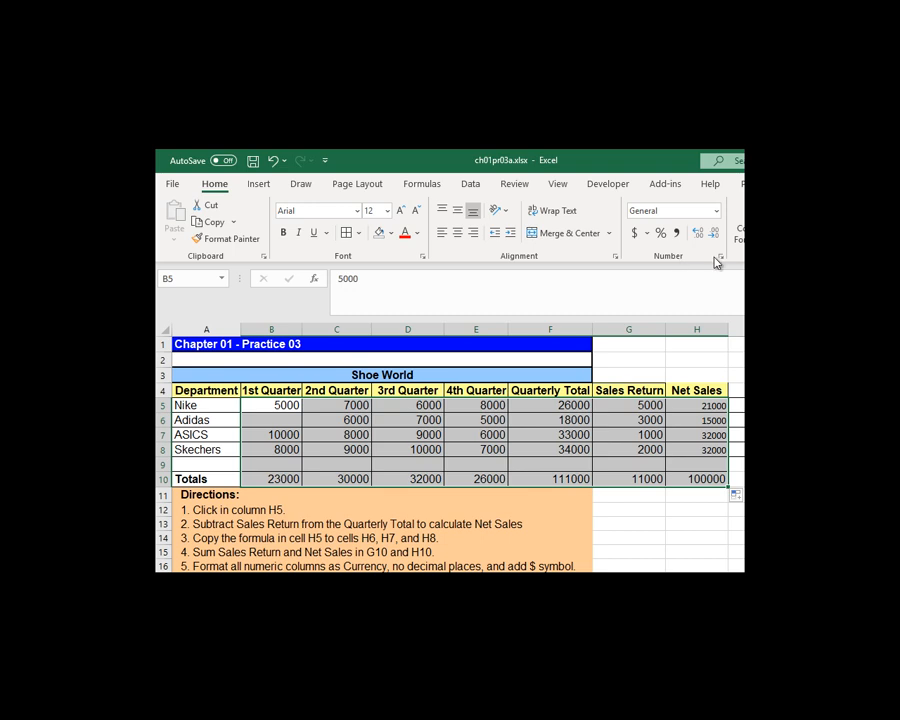
pyautogui.click(720, 257)
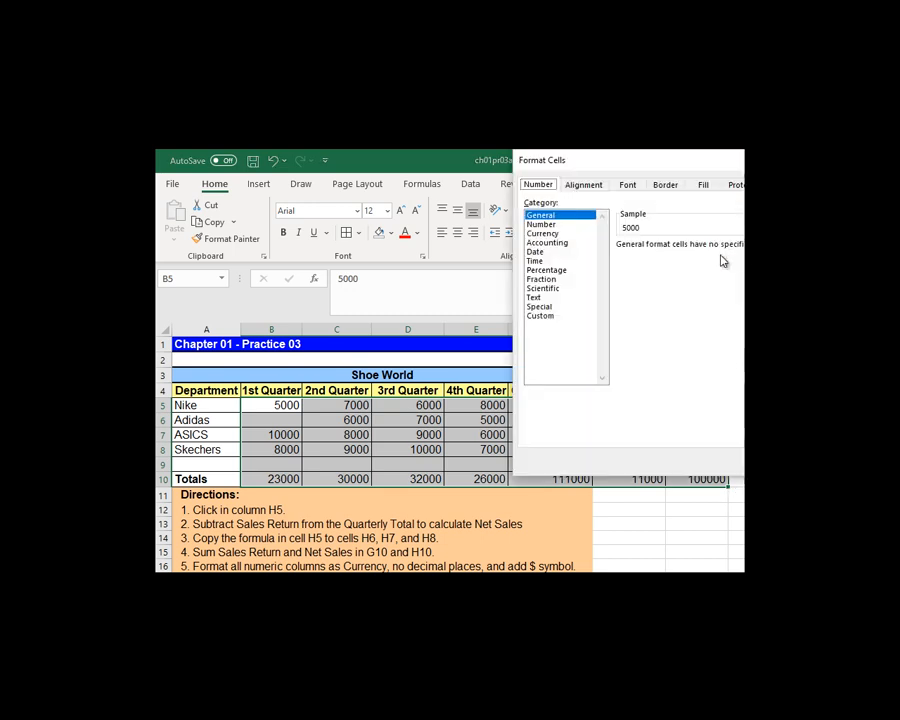
pyautogui.click(577, 234)
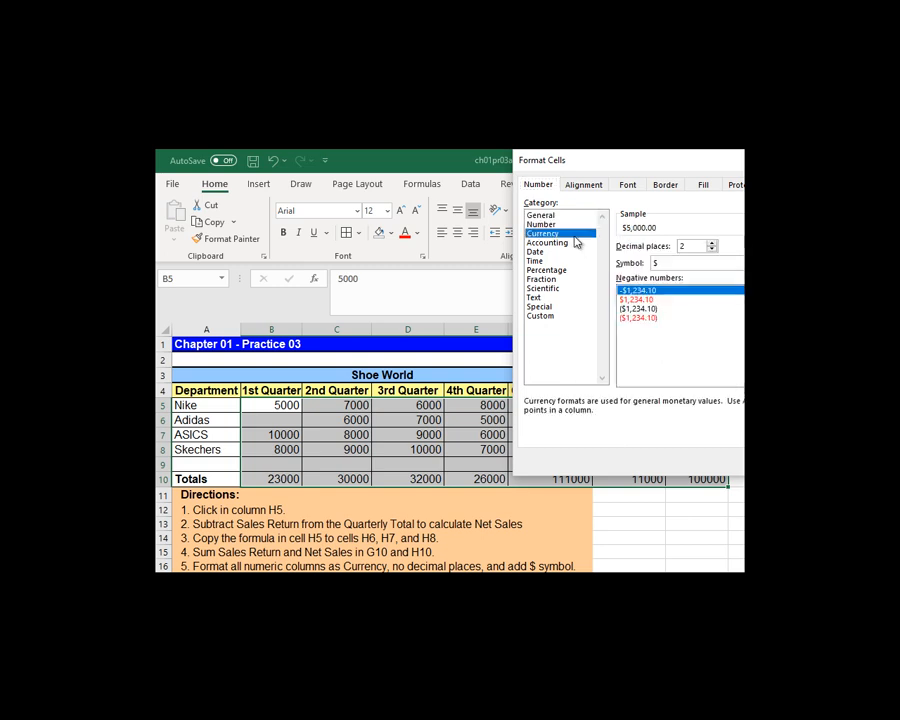
pyautogui.doubleClick(713, 250)
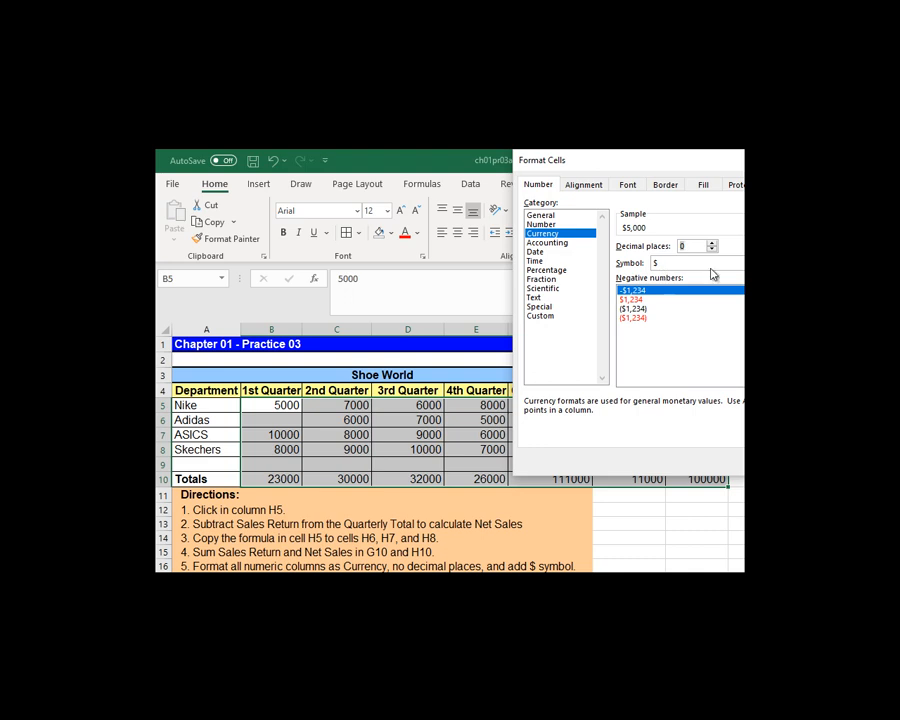
pyautogui.click(672, 263)
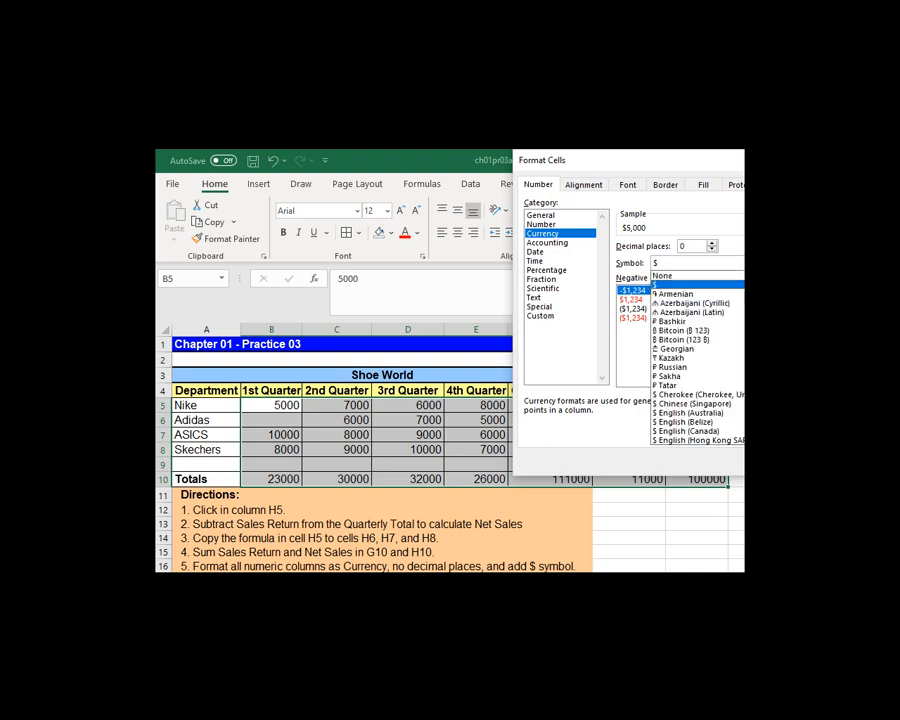
pyautogui.click(680, 285)
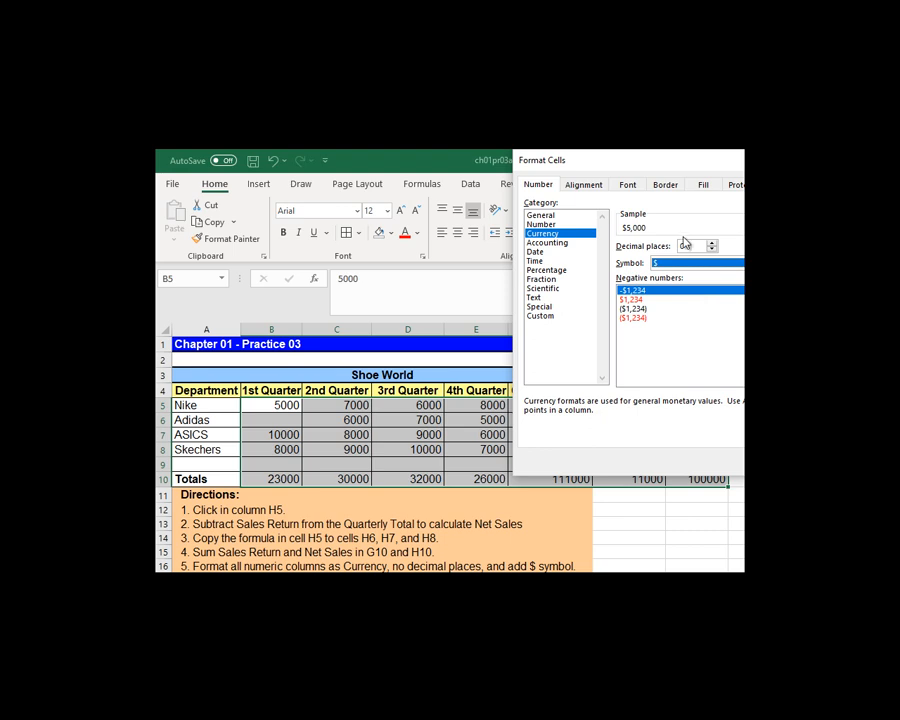
pyautogui.moveTo(679, 161); pyautogui.dragTo(514, 167)
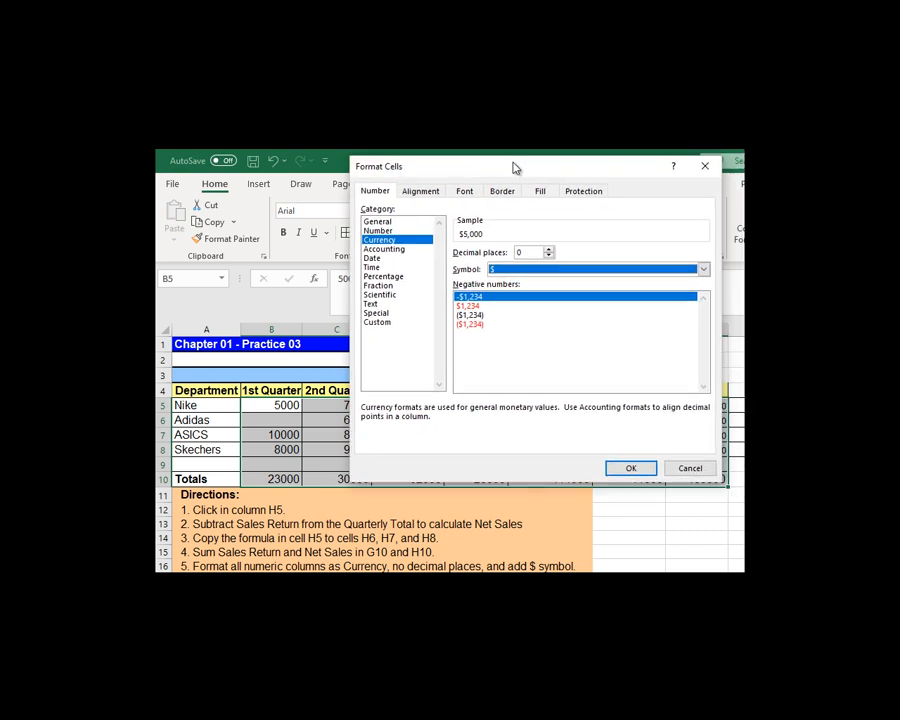
pyautogui.click(645, 466)
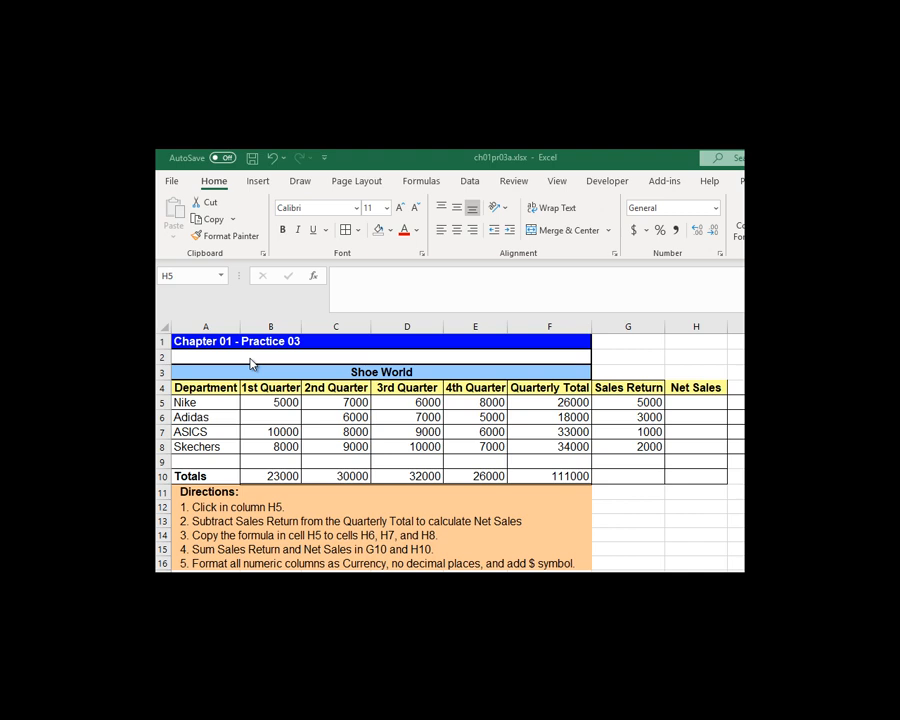
# Step: Enter =F5-G5 in H5 to subtract Sales Return from Quarterly Total, and fill the formula down through H8
pyautogui.click(695, 398)
pyautogui.click(696, 398)
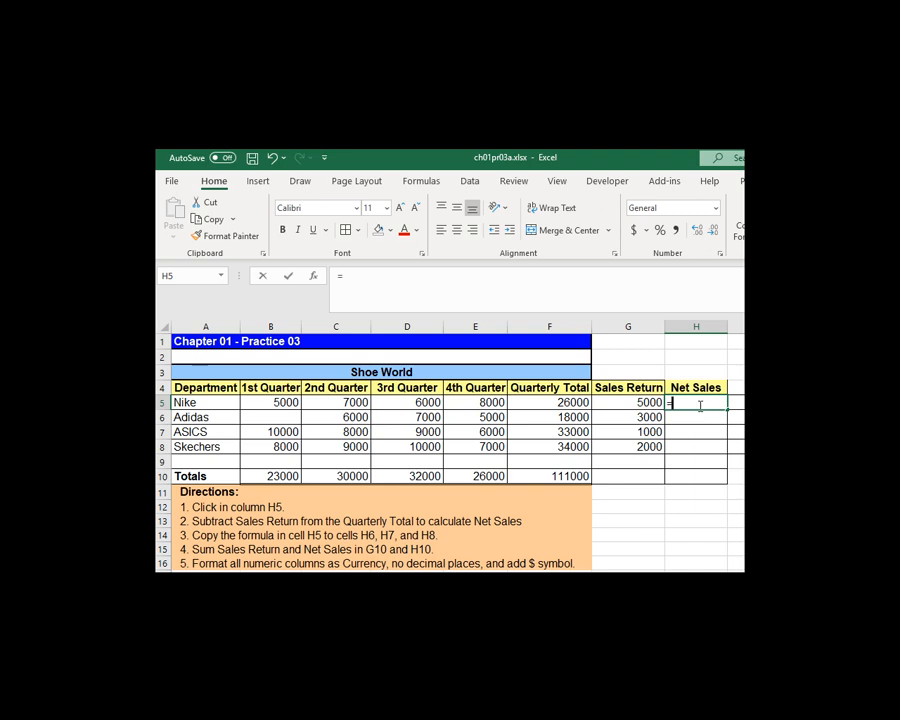
pyautogui.write('=')
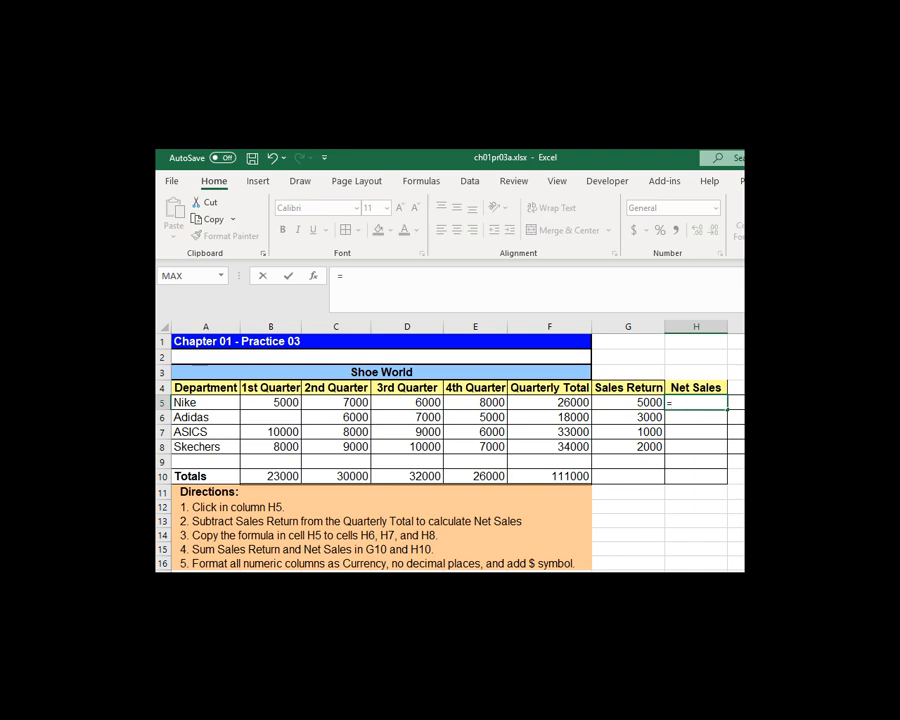
pyautogui.click(563, 402)
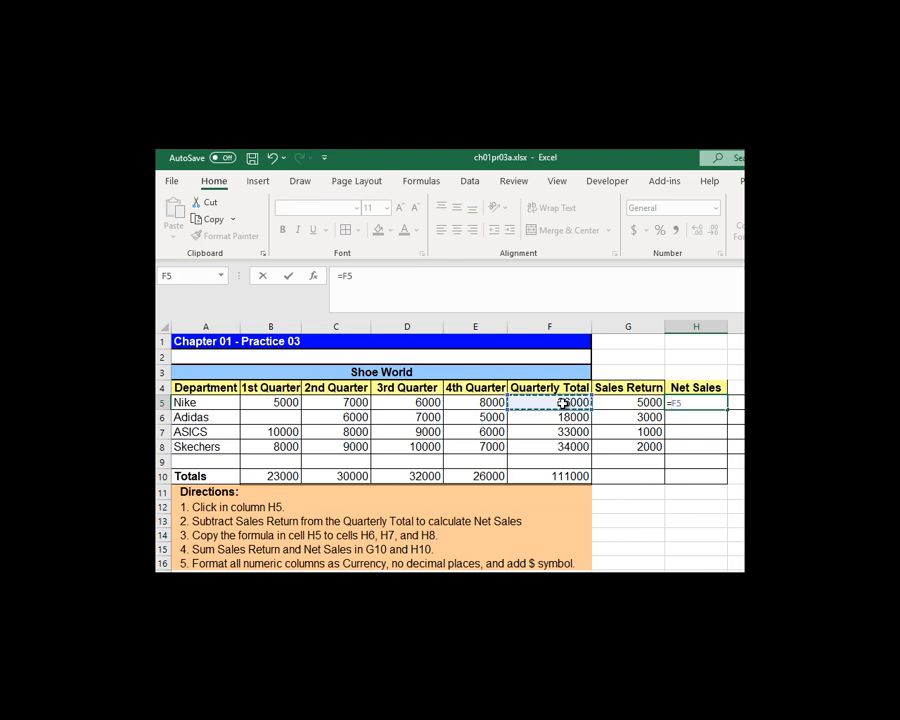
pyautogui.write('-')
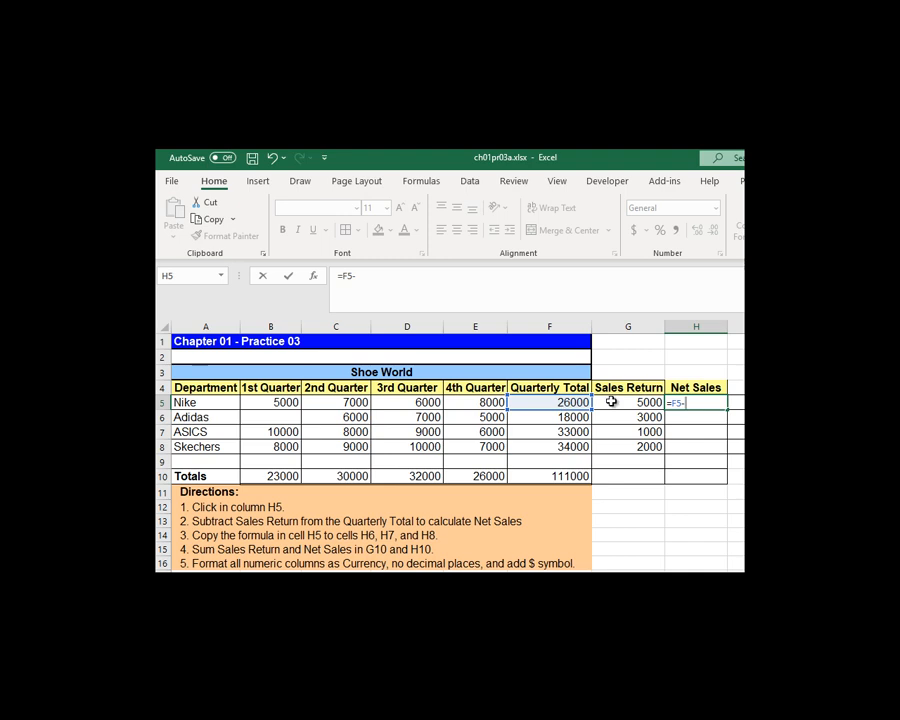
pyautogui.click(612, 401)
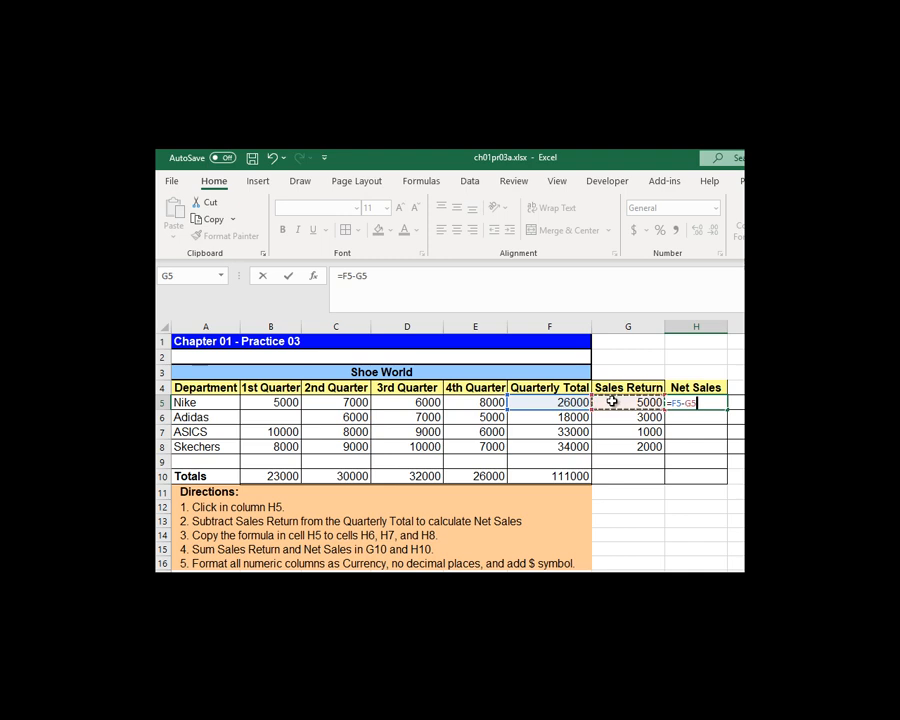
pyautogui.press('Return')
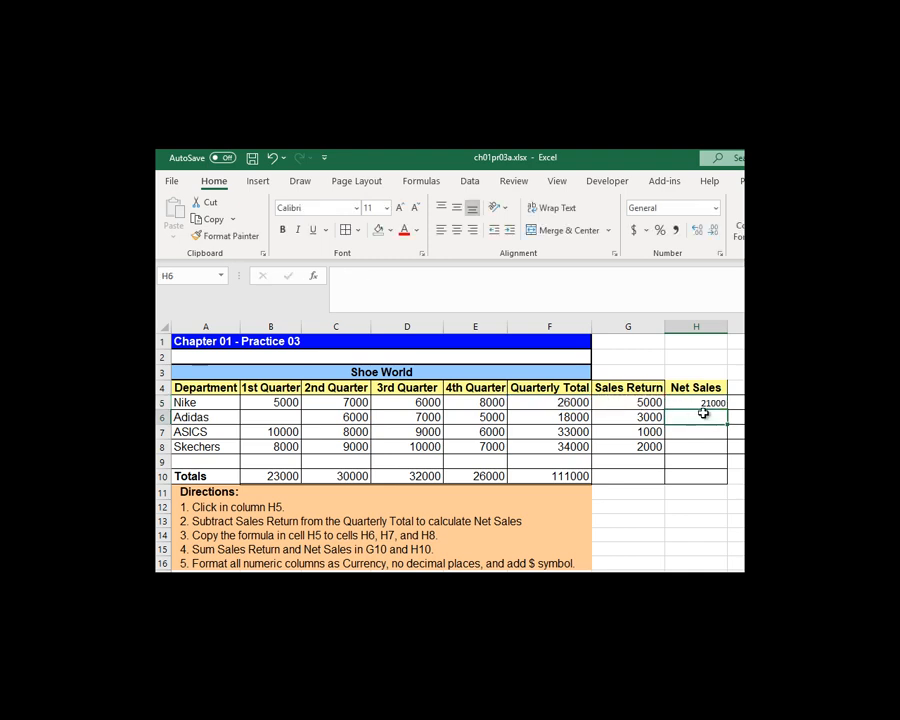
pyautogui.click(703, 401)
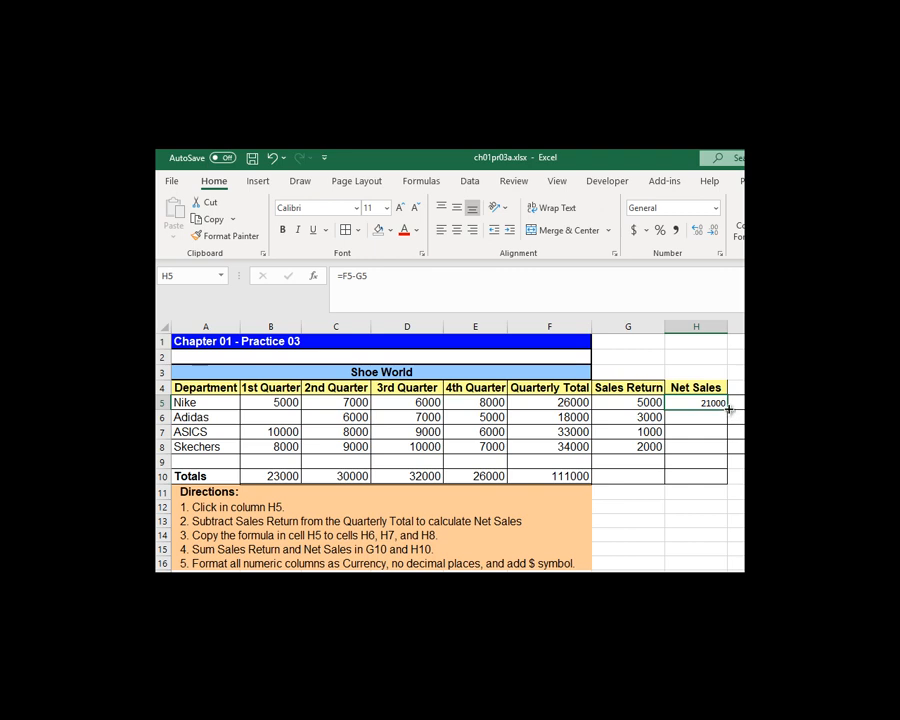
pyautogui.moveTo(729, 409); pyautogui.dragTo(724, 455)
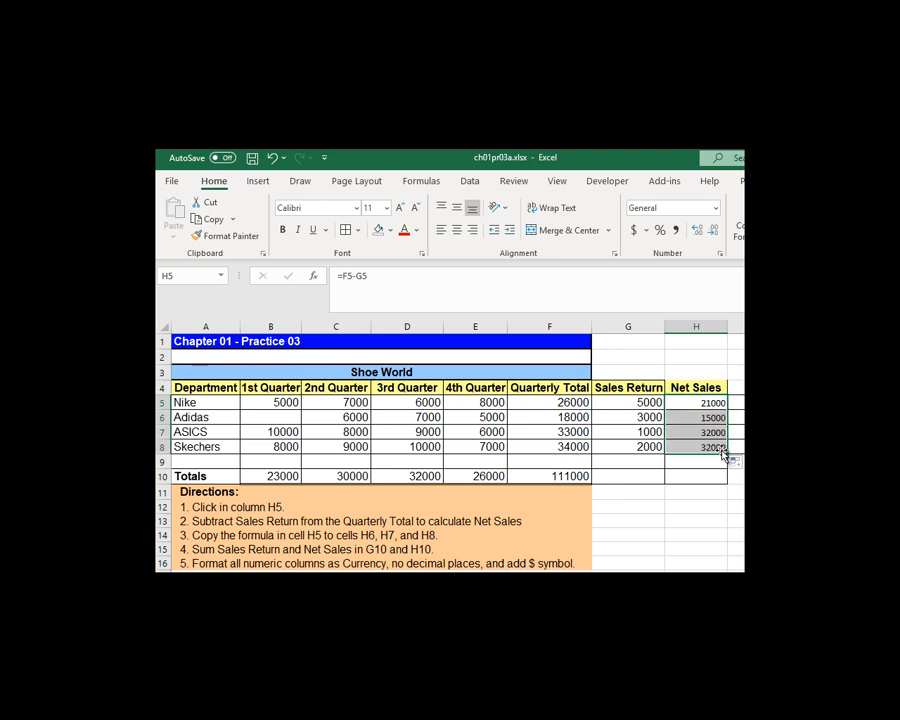
# Step: Sum Sales Return in G10 with =SUM(G5:G8) and fill the formula across to the Net Sales total in H10
pyautogui.click(626, 475)
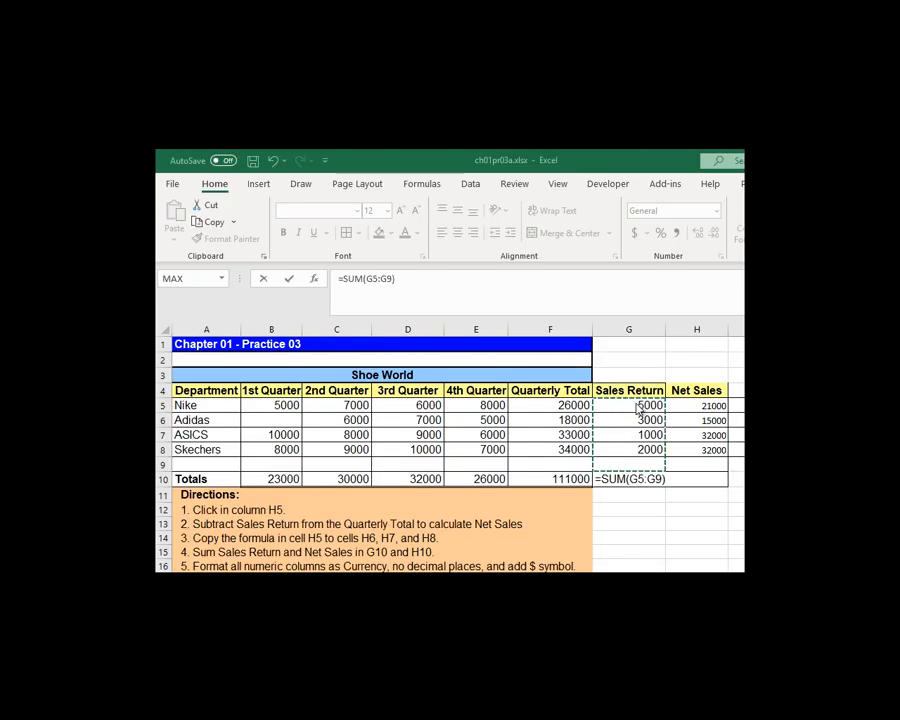
pyautogui.click(637, 403)
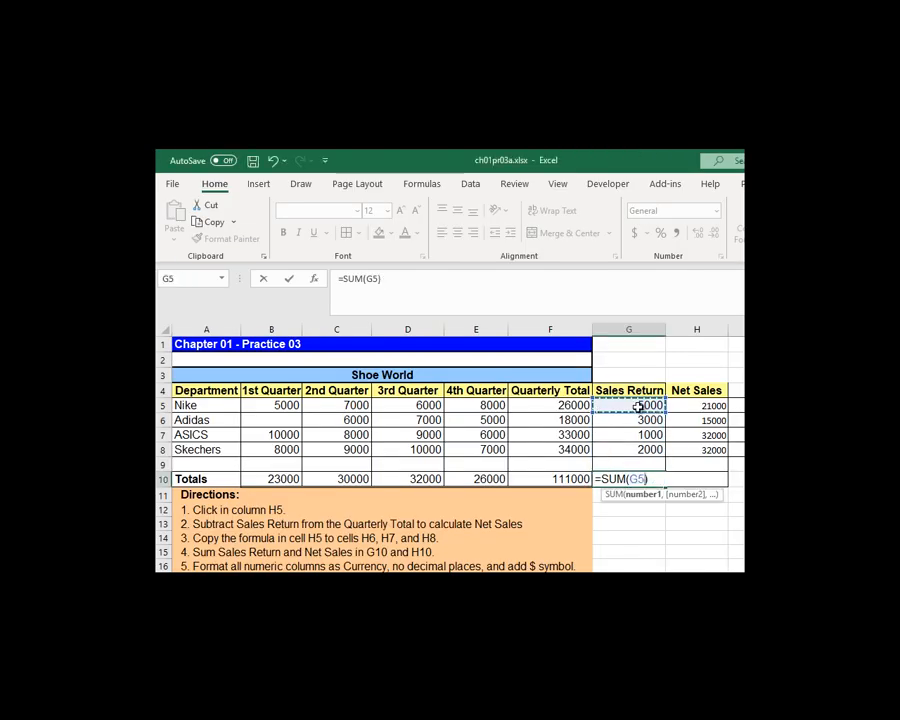
pyautogui.moveTo(640, 410); pyautogui.dragTo(646, 448)
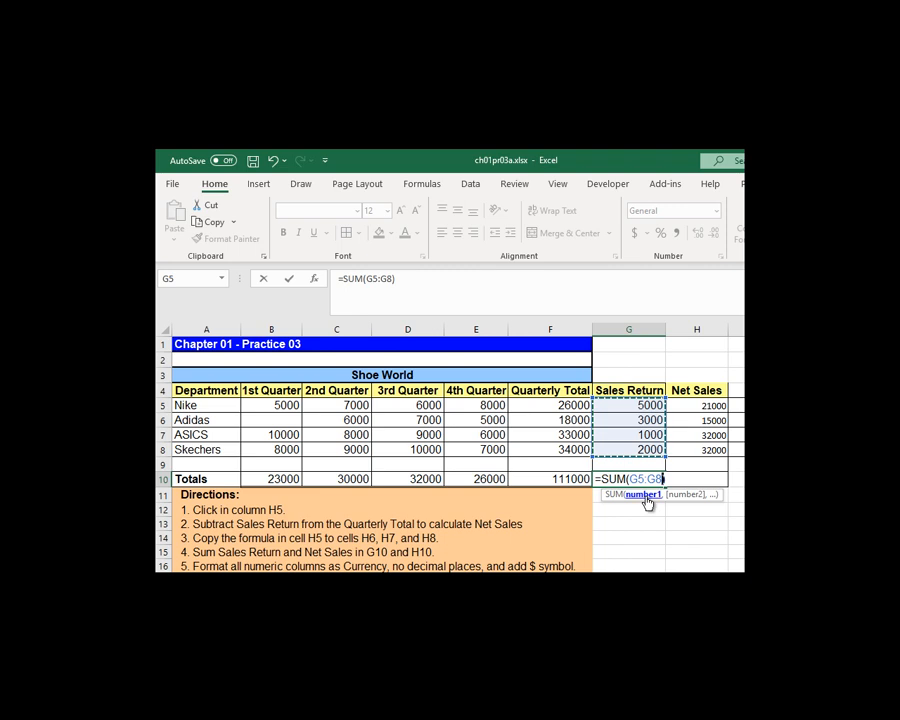
pyautogui.write(')')
pyautogui.press('Return')
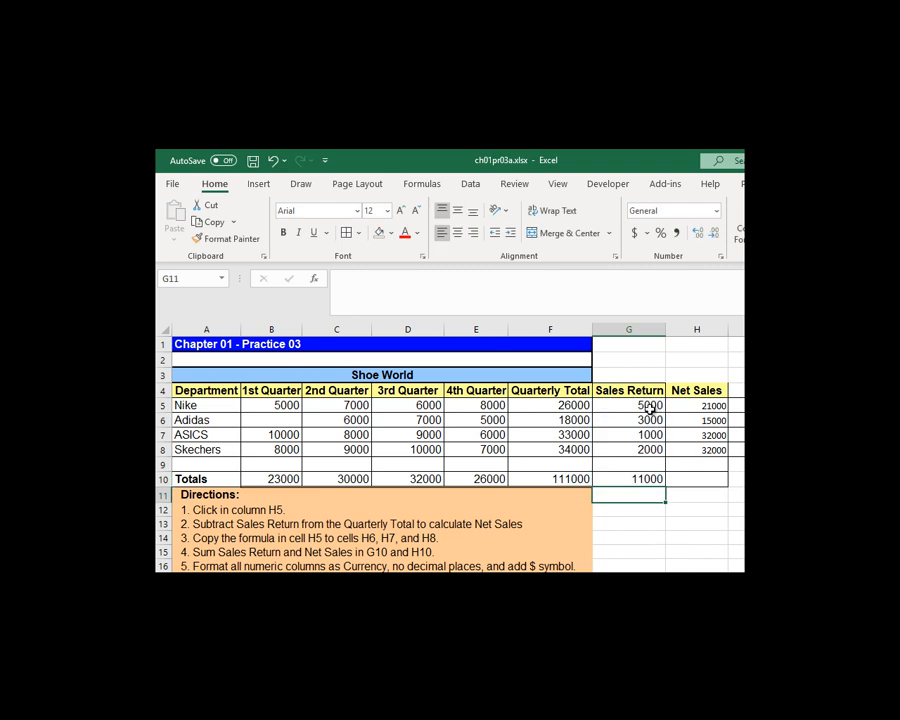
pyautogui.click(645, 477)
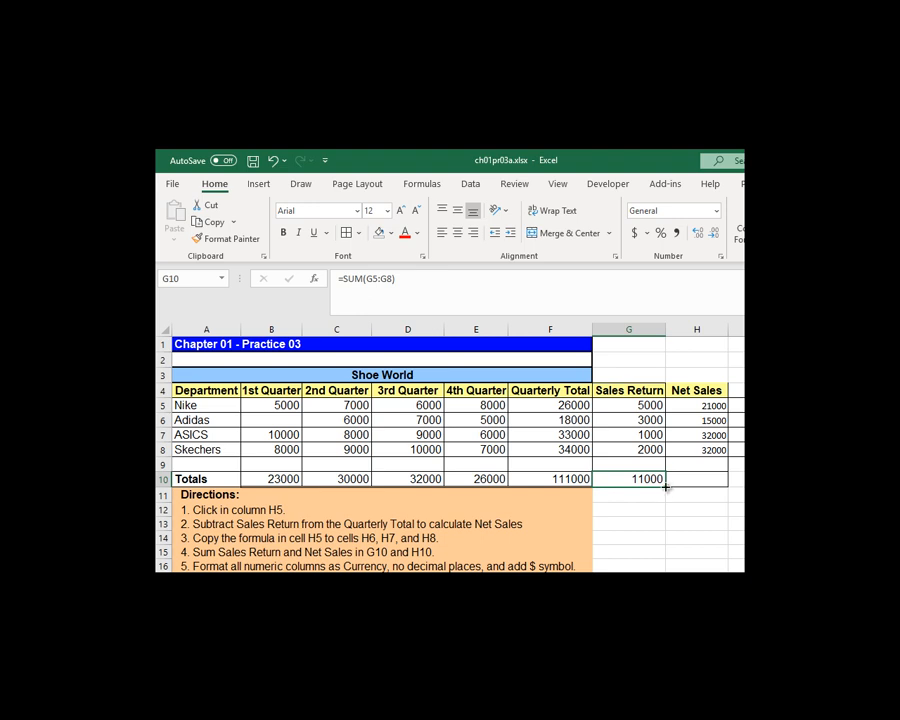
pyautogui.moveTo(667, 485); pyautogui.dragTo(712, 480)
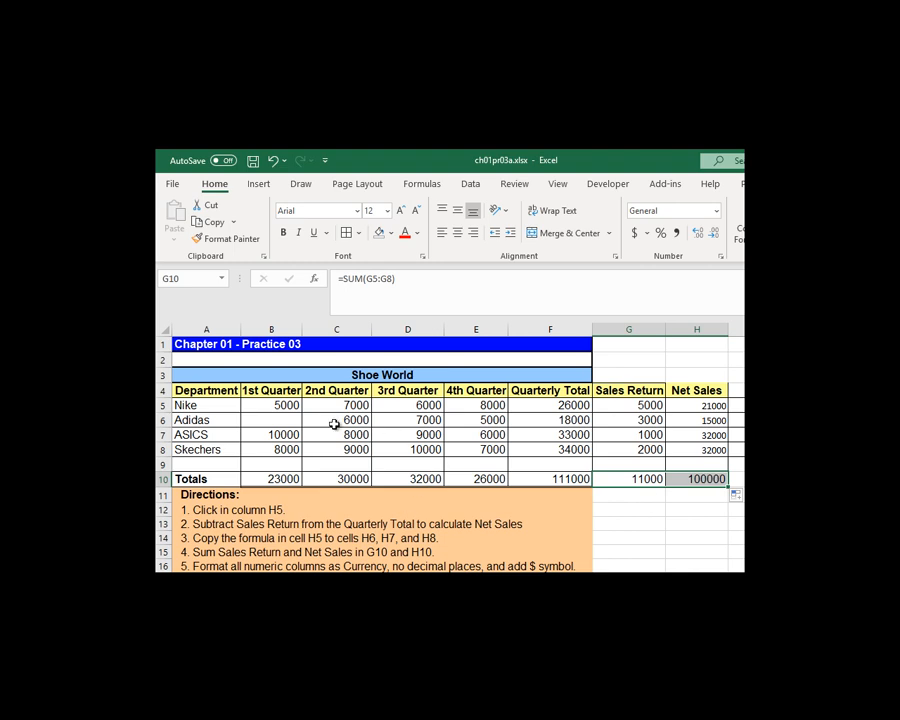
# Step: Format cells B5:H10 as Currency with 0 decimal places and the $ symbol
pyautogui.moveTo(268, 400); pyautogui.dragTo(705, 475)
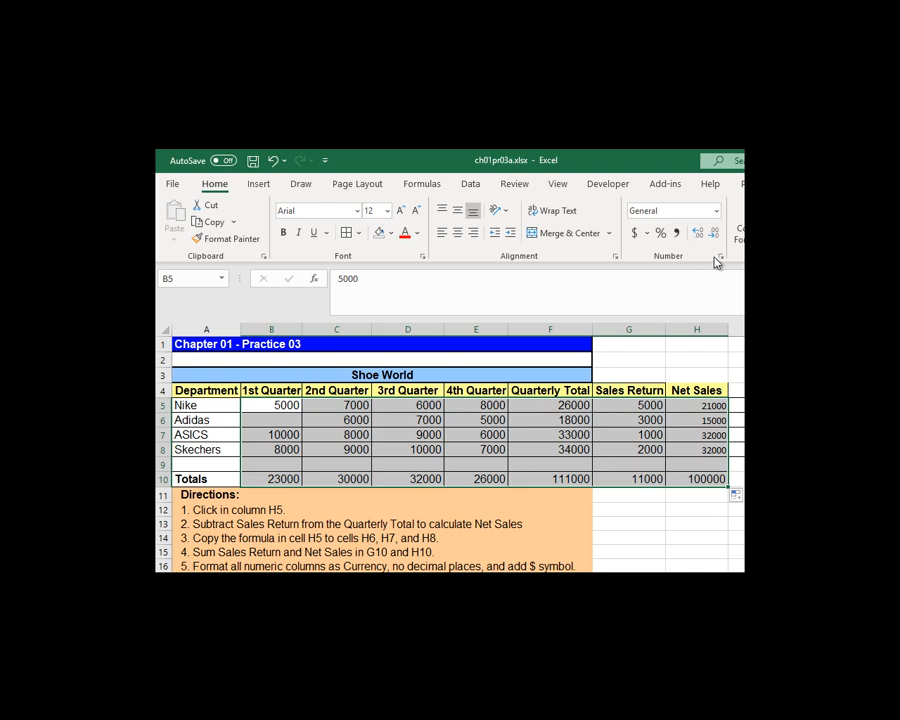
pyautogui.click(720, 257)
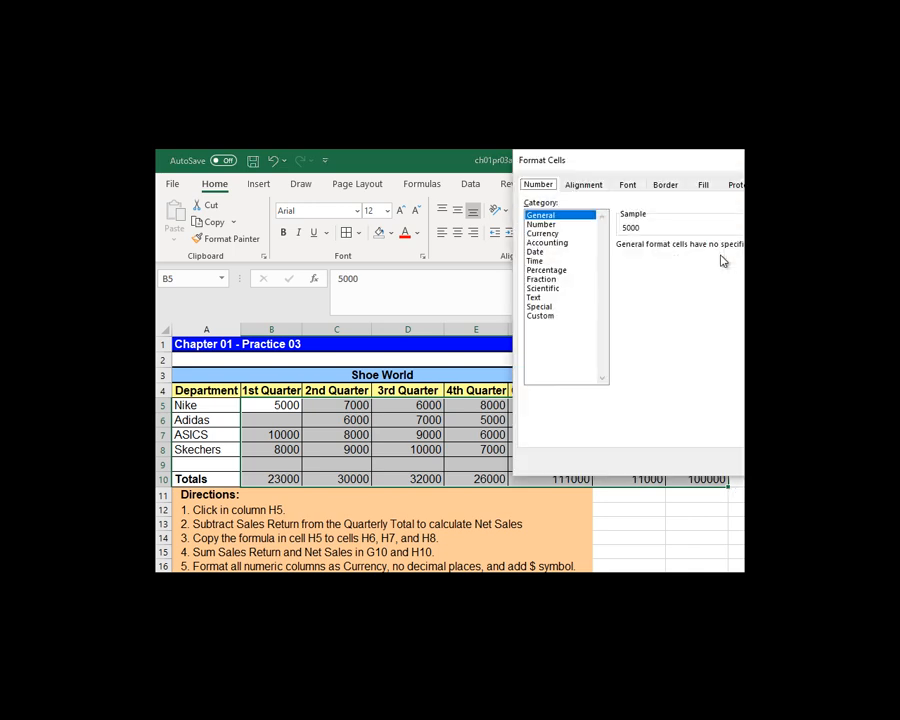
pyautogui.click(575, 235)
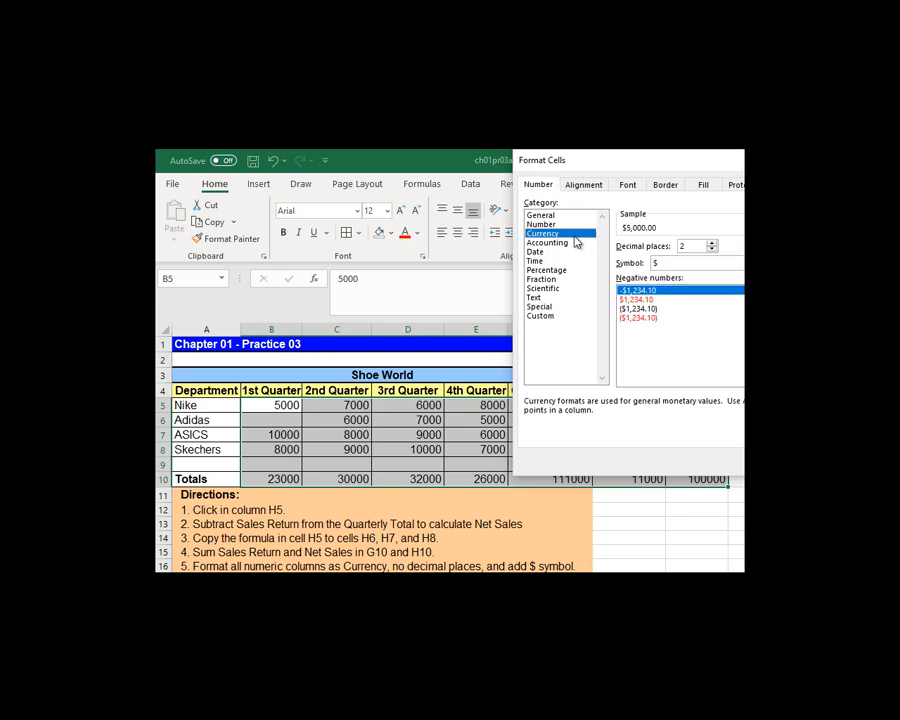
pyautogui.click(712, 248)
pyautogui.click(712, 248)
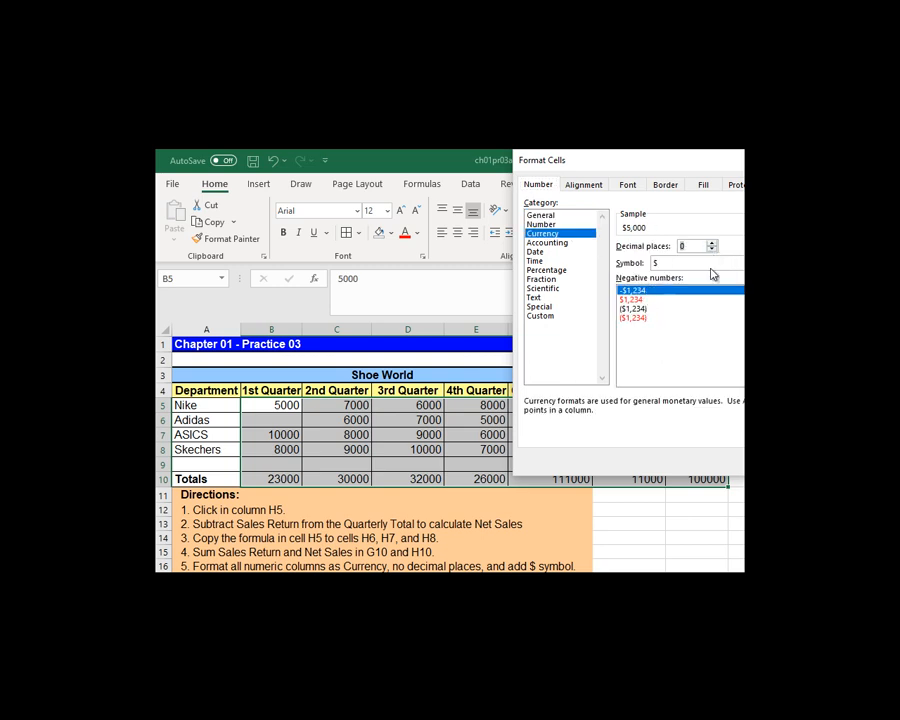
pyautogui.click(690, 262)
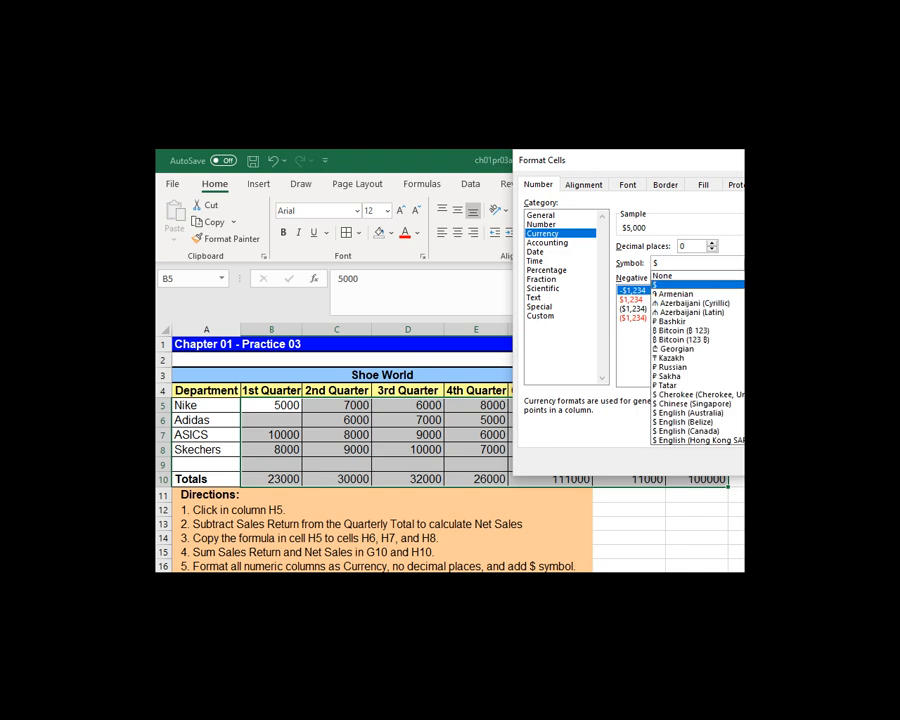
pyautogui.click(681, 286)
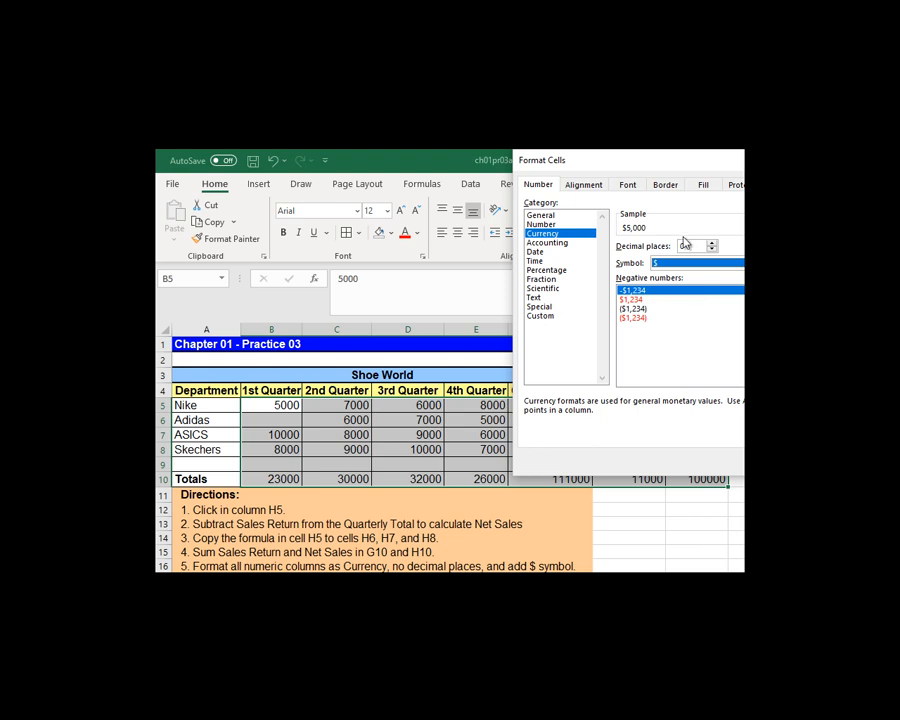
pyautogui.moveTo(679, 161); pyautogui.dragTo(516, 167)
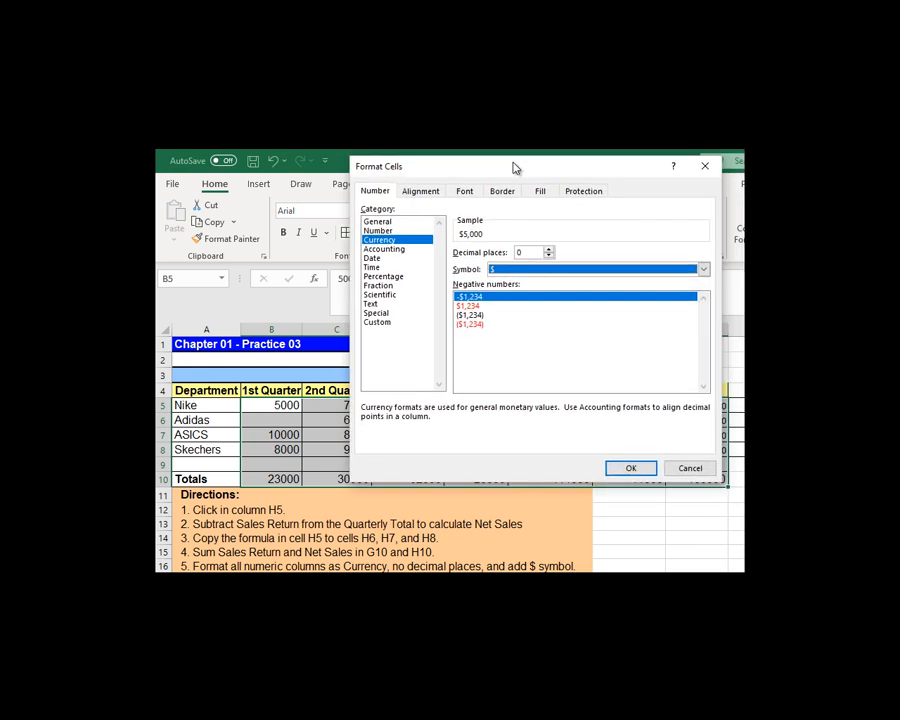
pyautogui.click(645, 465)
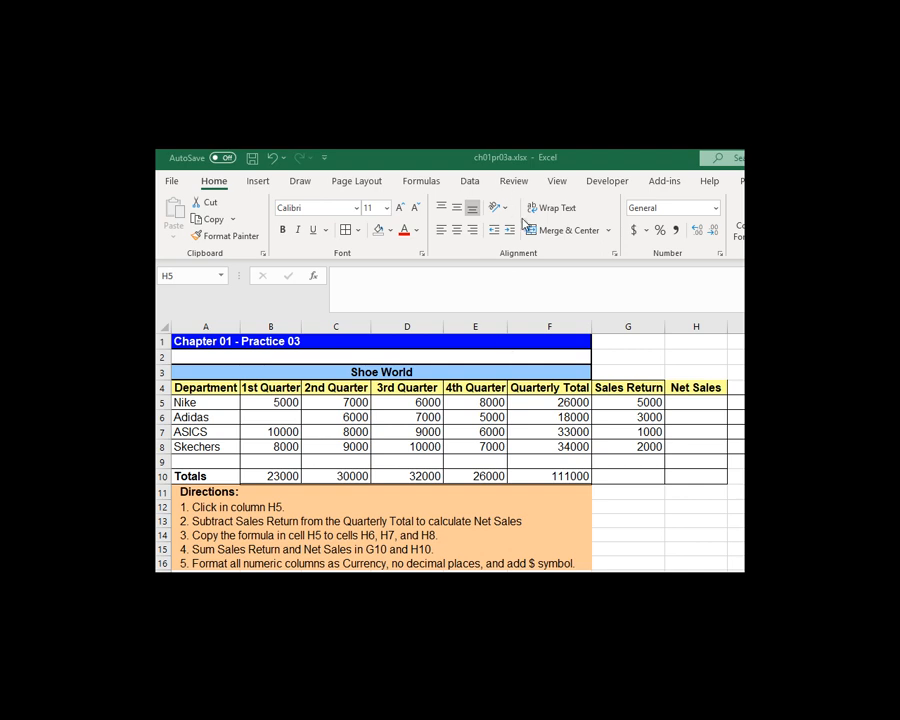
# Step: Calculate Net Sales in H5 with =F5-G5 and copy the formula down to H6, H7 and H8
pyautogui.click(697, 398)
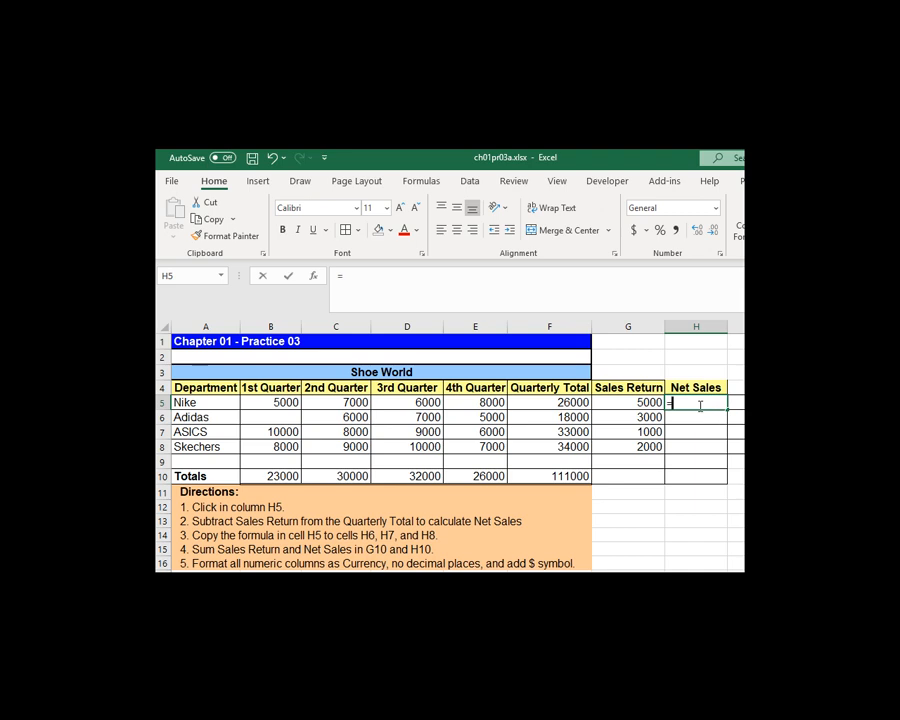
pyautogui.write('=')
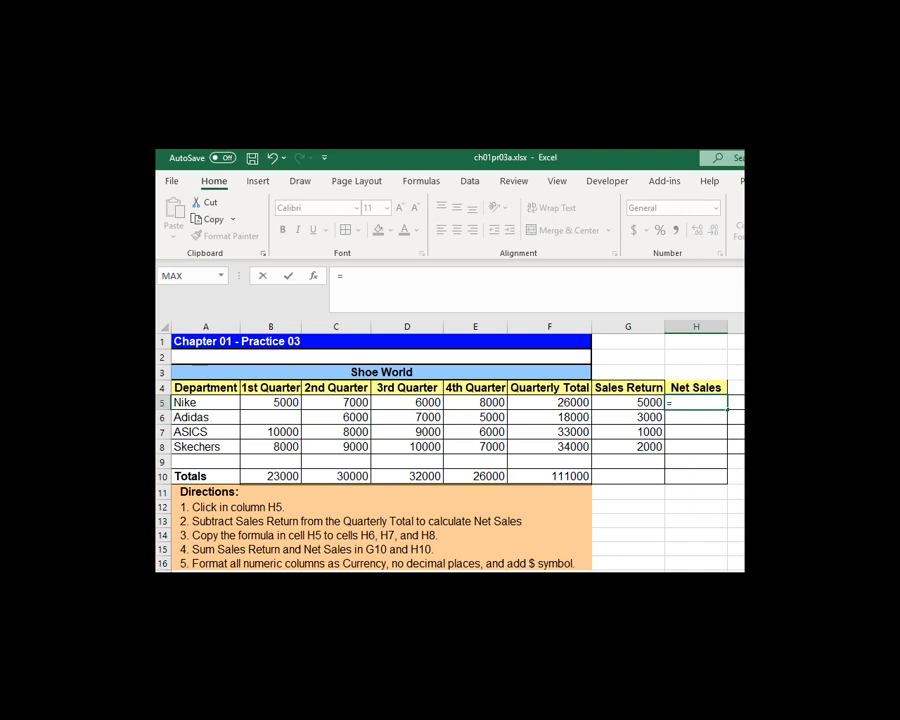
pyautogui.click(563, 403)
pyautogui.write('-')
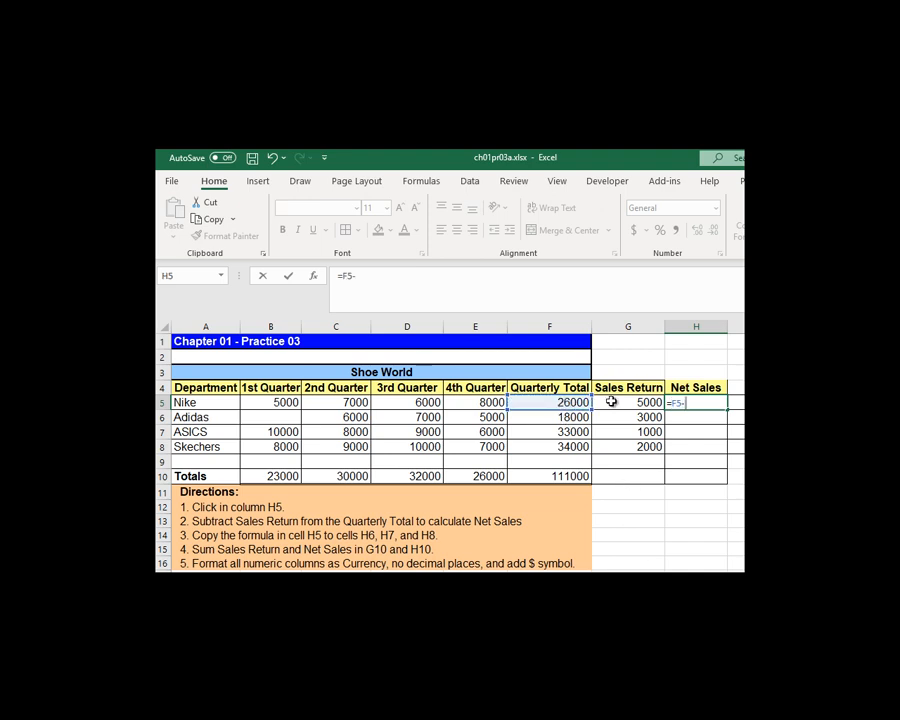
pyautogui.click(610, 401)
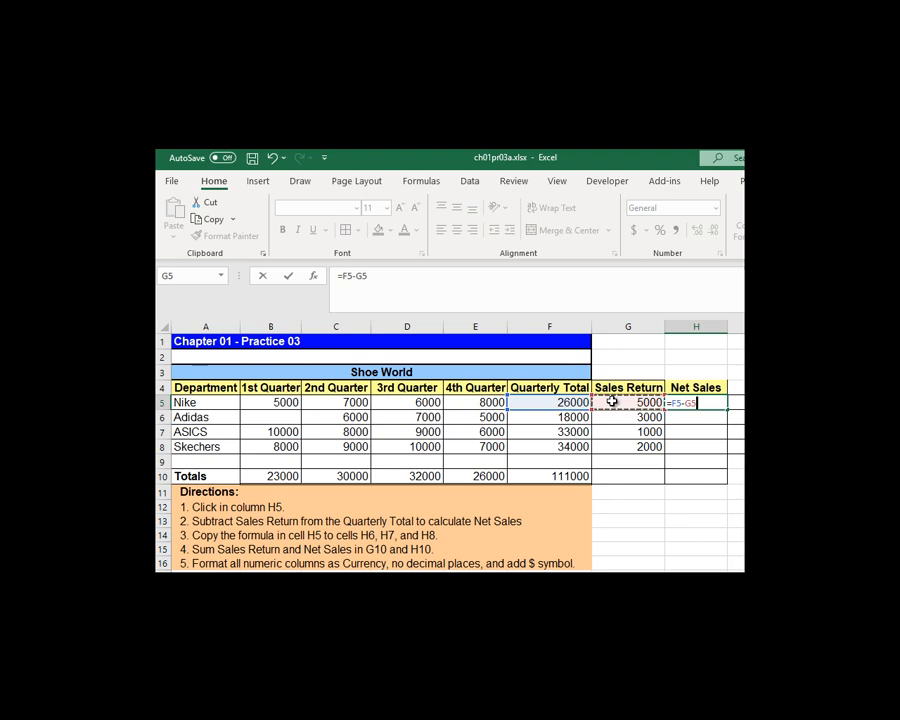
pyautogui.press('Return')
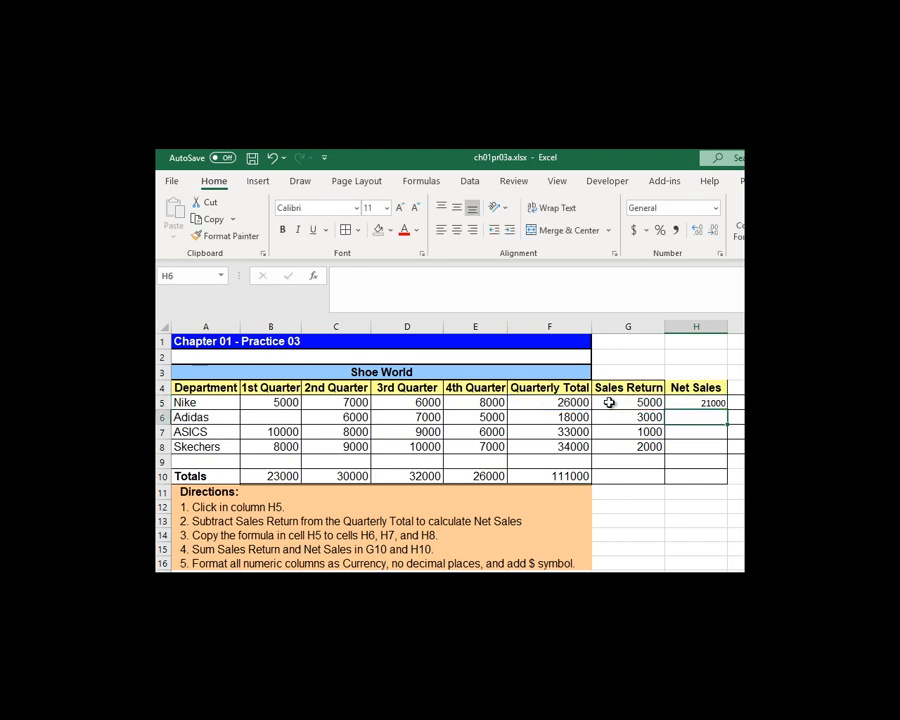
pyautogui.click(702, 401)
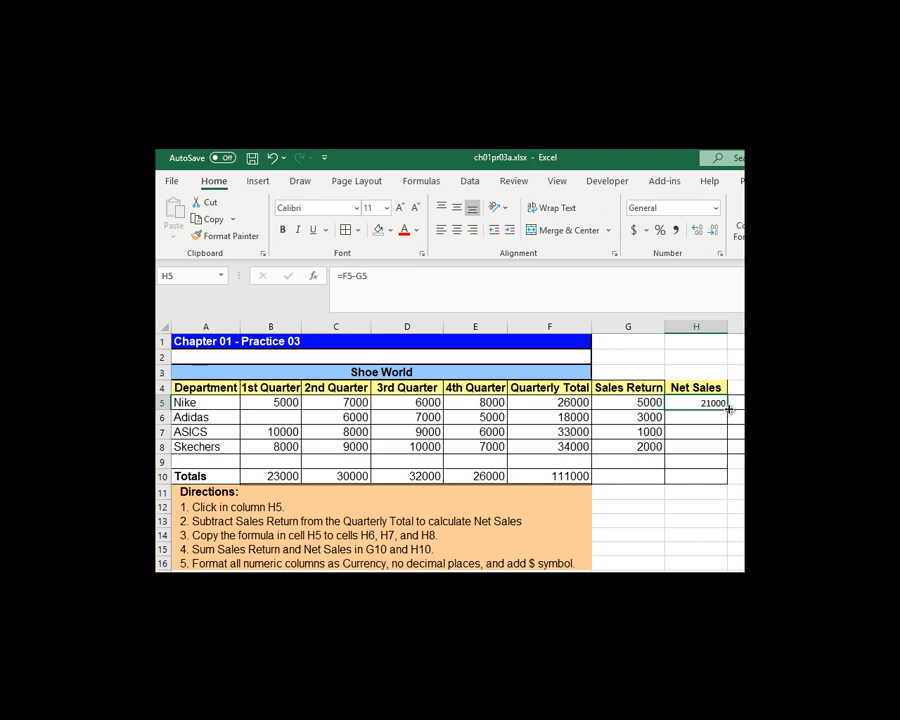
pyautogui.moveTo(728, 409); pyautogui.dragTo(726, 455)
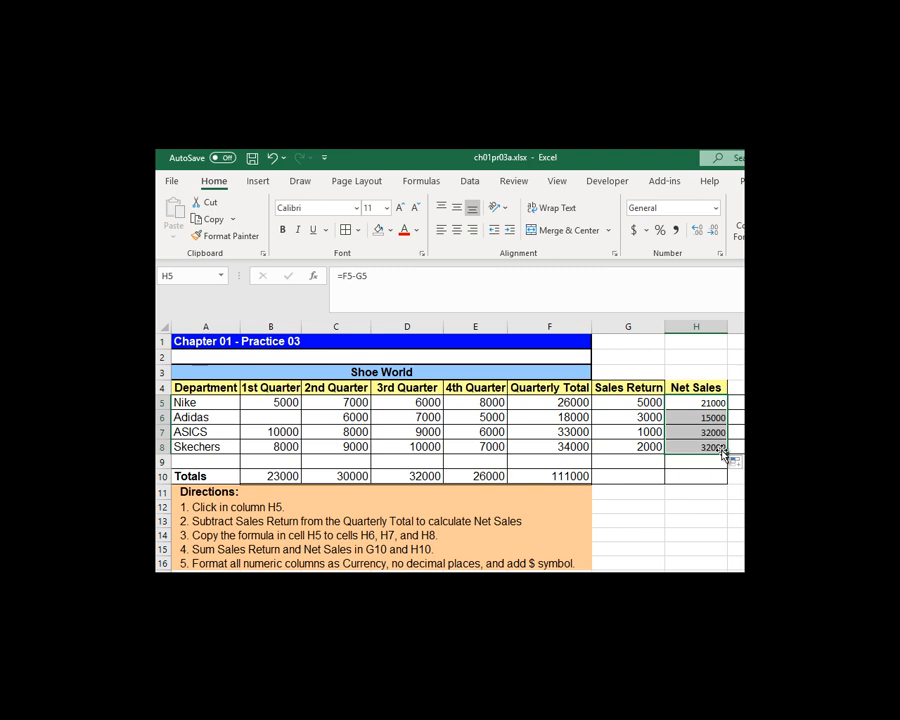
# Step: Total Sales Return in G10 with =SUM(G5:G8) and copy the formula to H10 for Net Sales
pyautogui.click(626, 475)
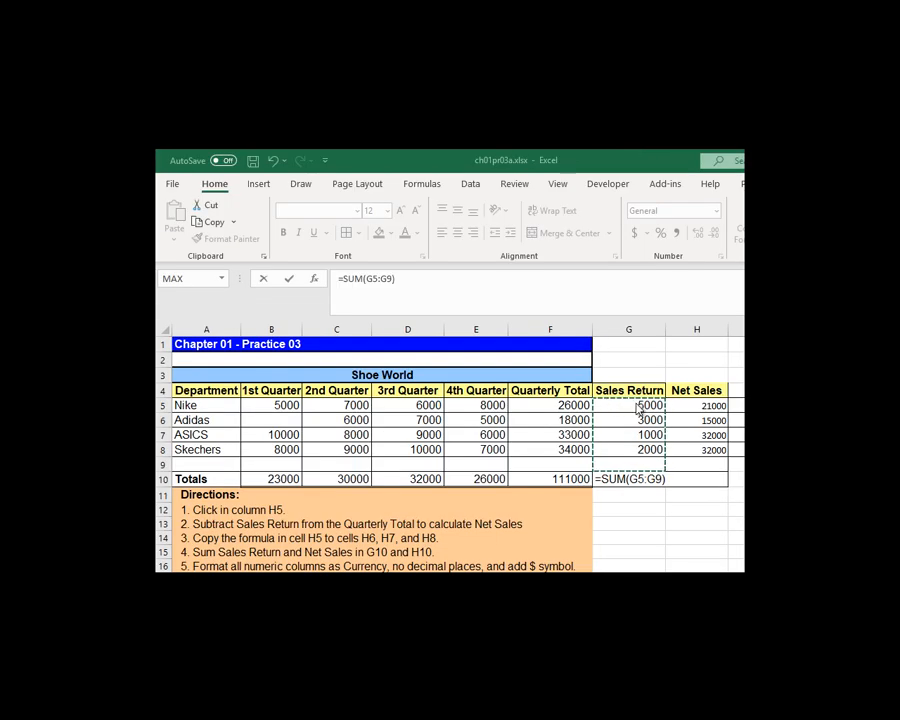
pyautogui.click(637, 403)
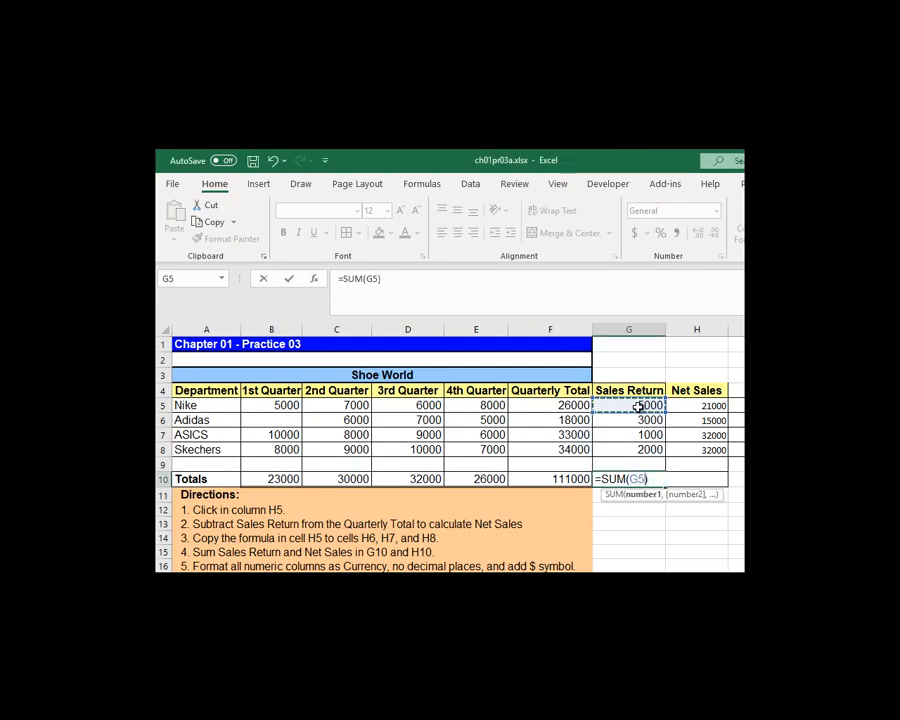
pyautogui.moveTo(640, 410); pyautogui.dragTo(646, 447)
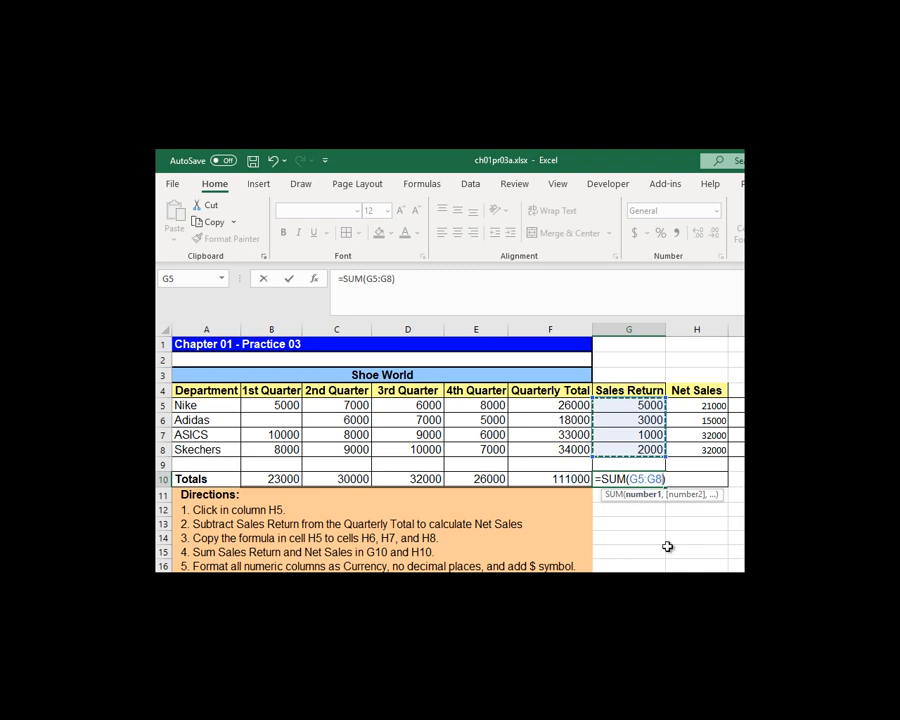
pyautogui.press('Return')
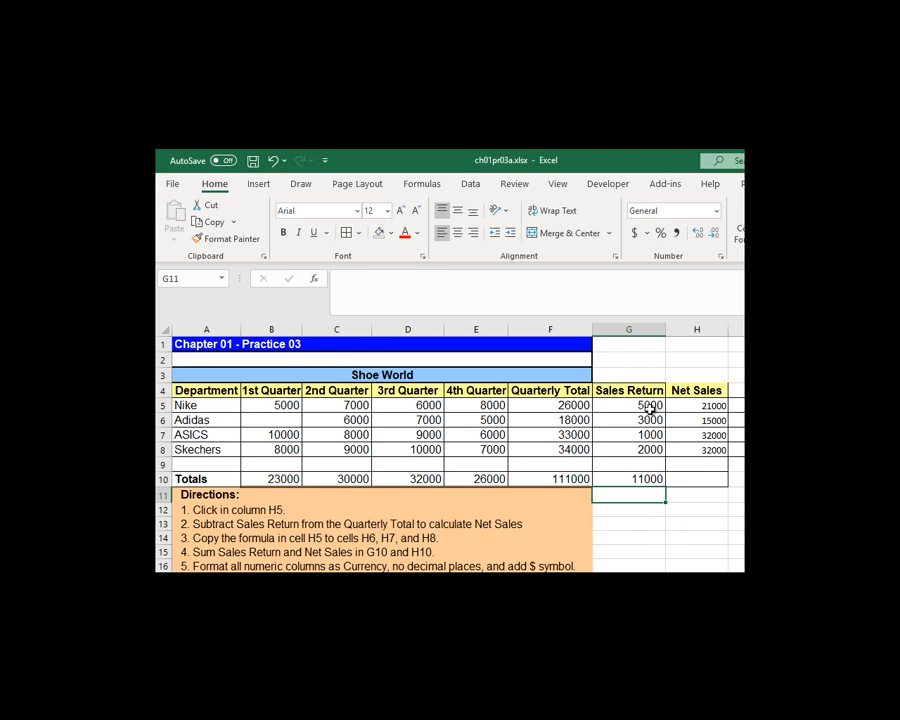
pyautogui.click(645, 477)
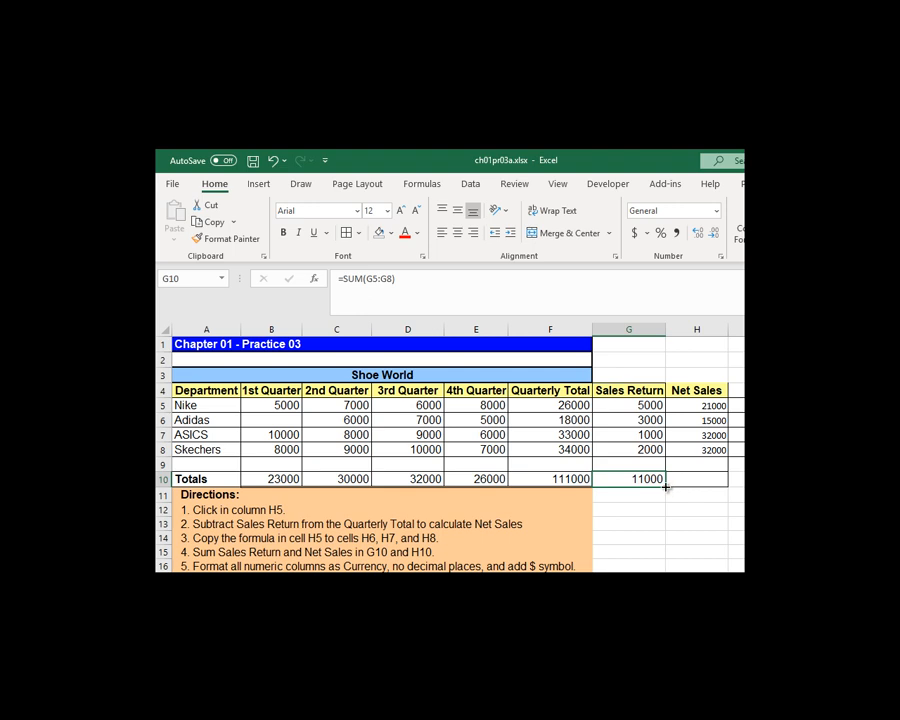
pyautogui.moveTo(667, 485); pyautogui.dragTo(710, 480)
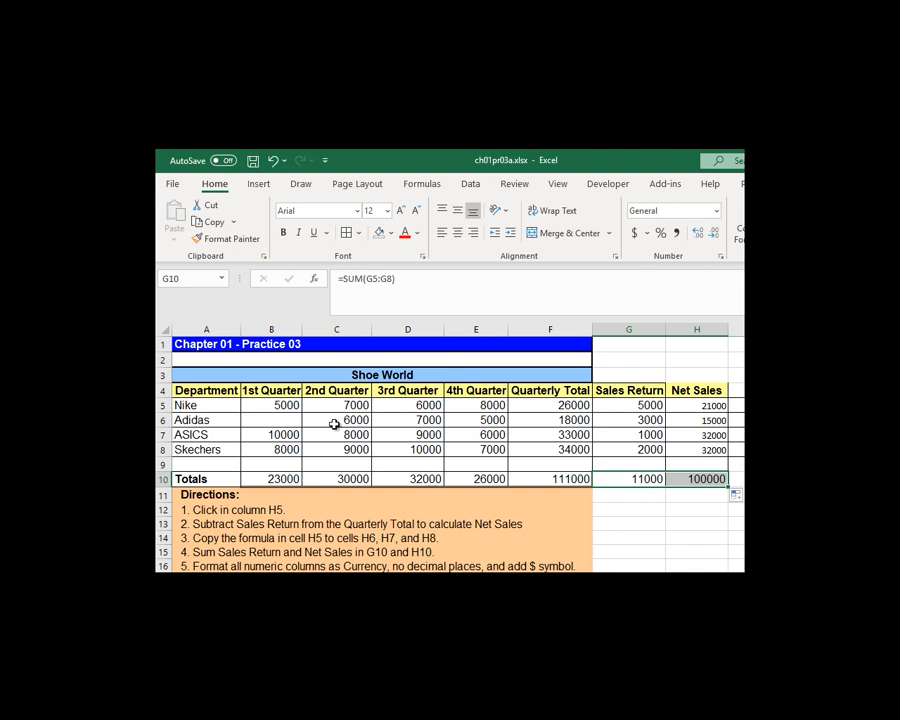
# Step: Apply the Currency format with 0 decimal places and the $ symbol to all numeric cells in B5:H10
pyautogui.moveTo(267, 399); pyautogui.dragTo(705, 477)
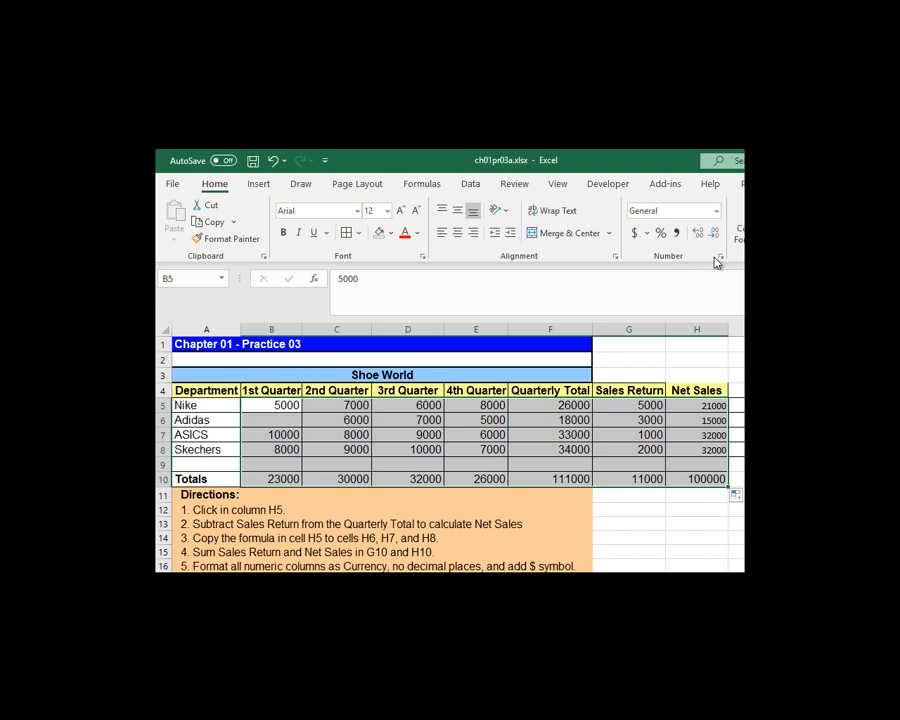
pyautogui.click(720, 256)
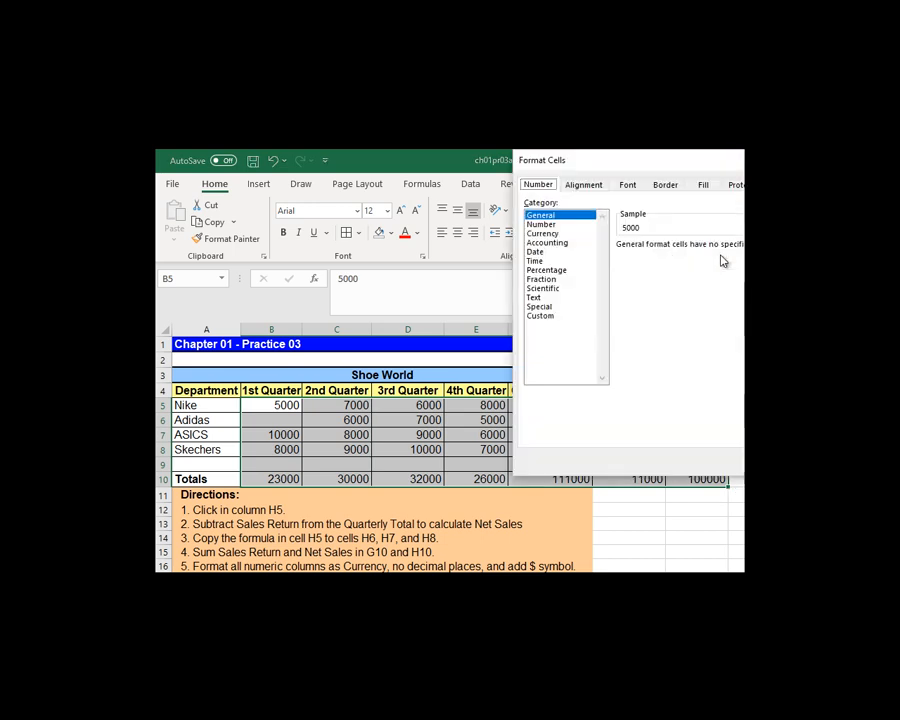
pyautogui.click(545, 233)
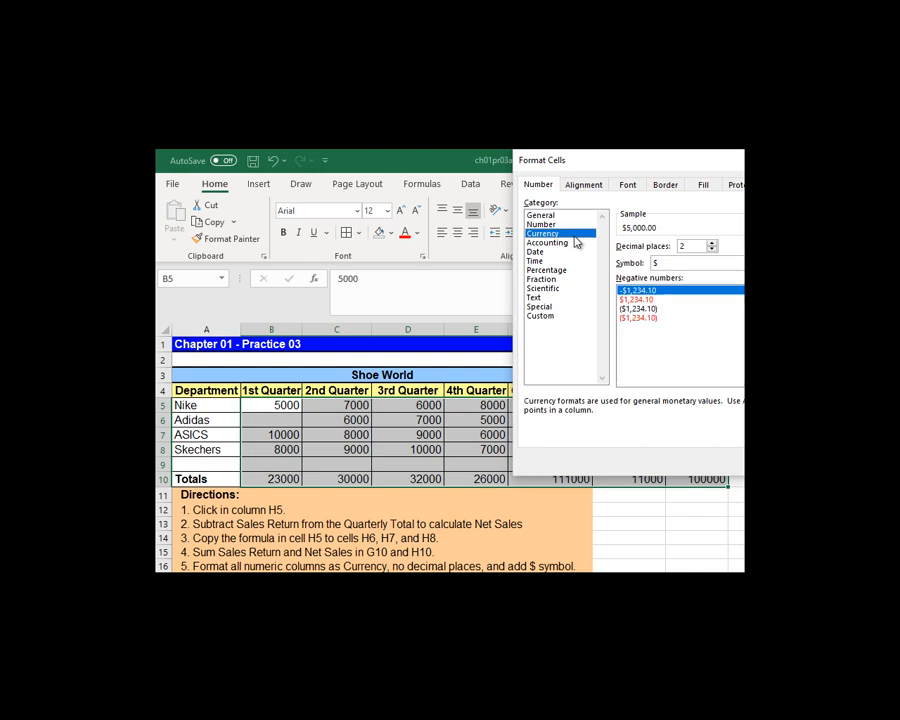
pyautogui.click(712, 249)
pyautogui.click(712, 249)
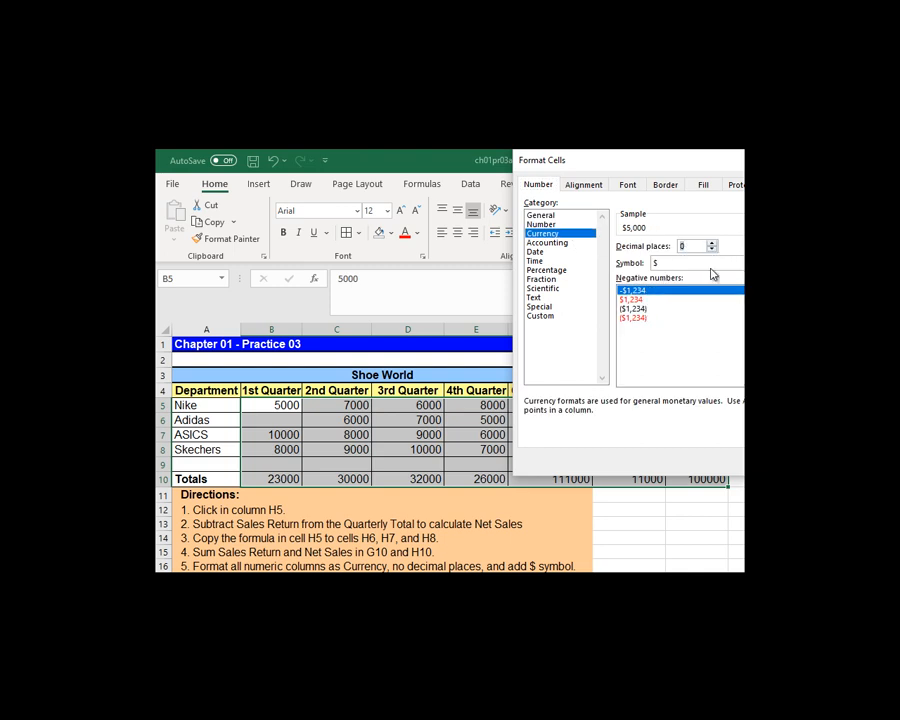
pyautogui.click(690, 262)
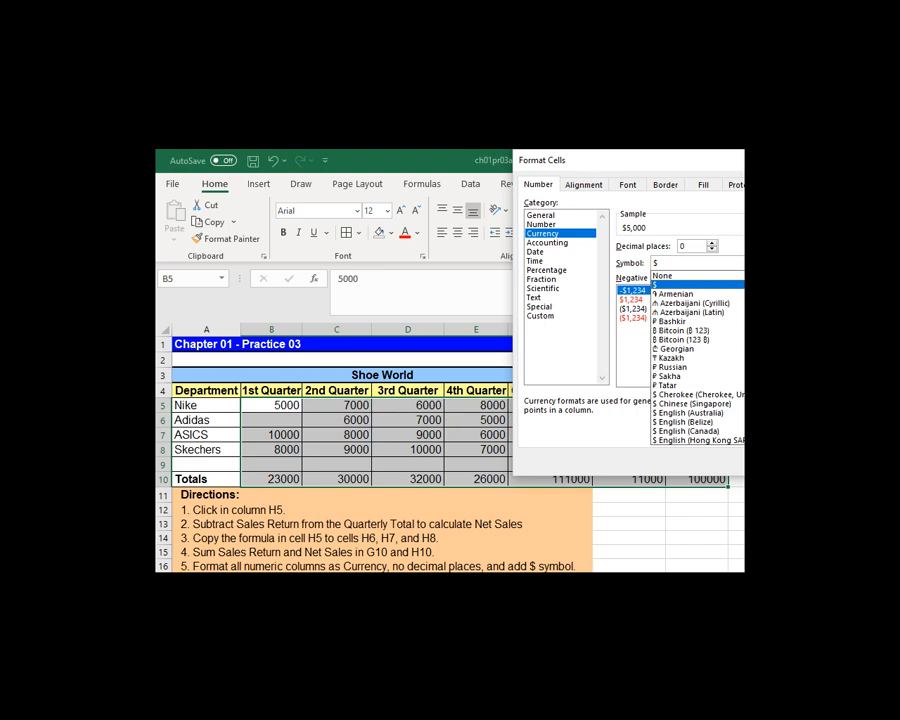
pyautogui.click(683, 285)
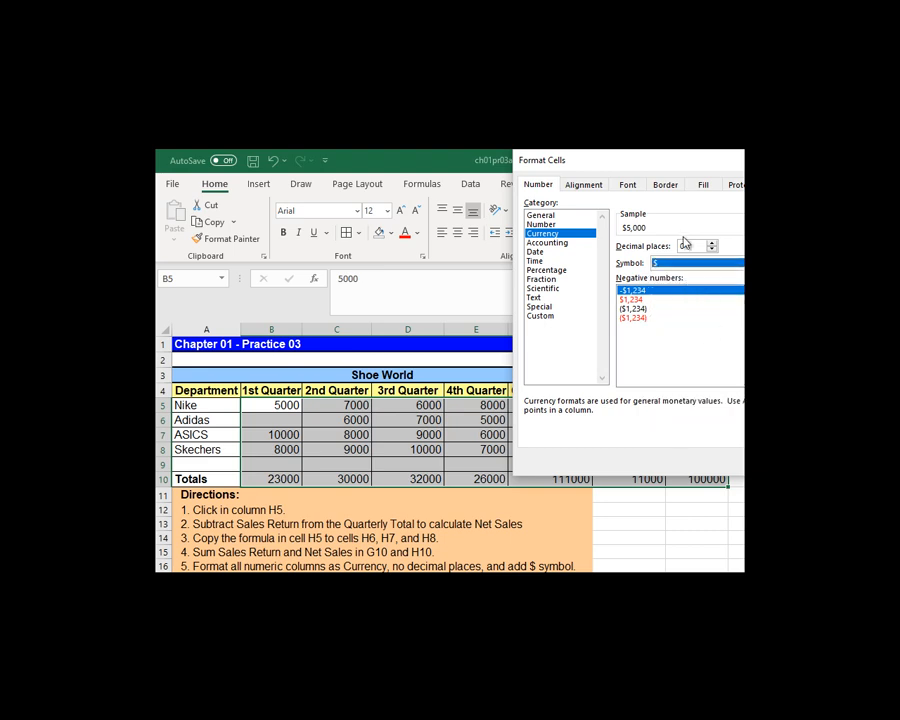
pyautogui.moveTo(677, 161); pyautogui.dragTo(514, 167)
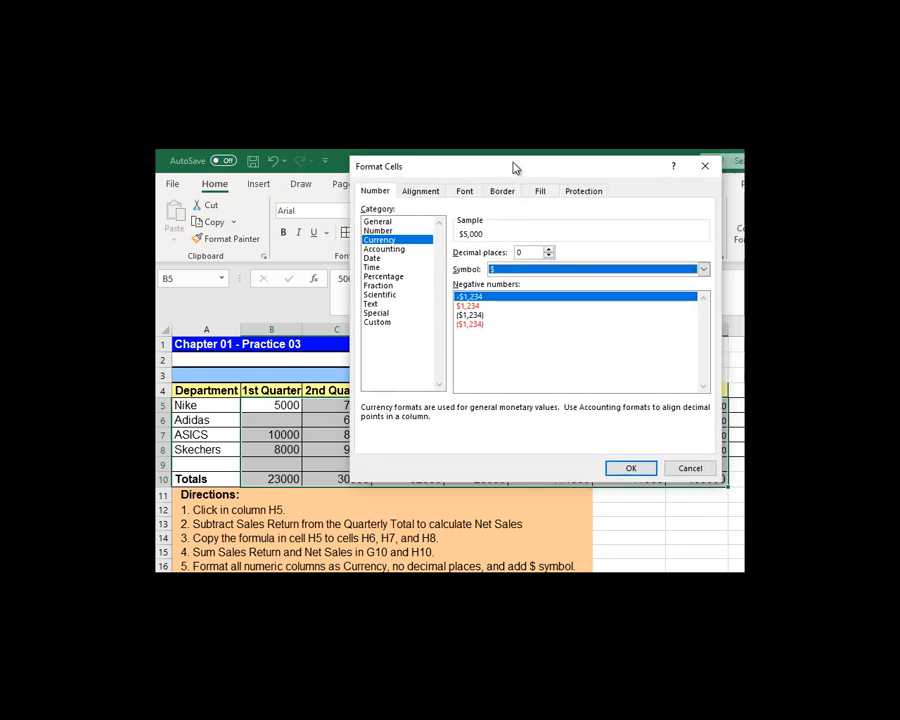
pyautogui.click(646, 468)
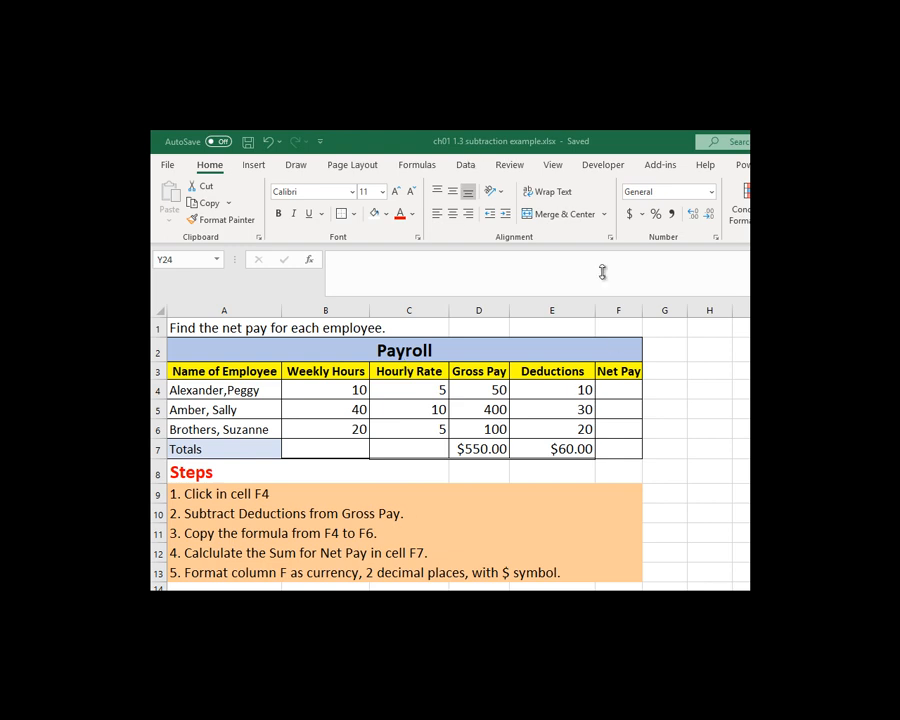
# Step: Enter =D4-E4 in F4 of the Payroll sheet to subtract Deductions from Gross Pay for the first employee
pyautogui.click(618, 389)
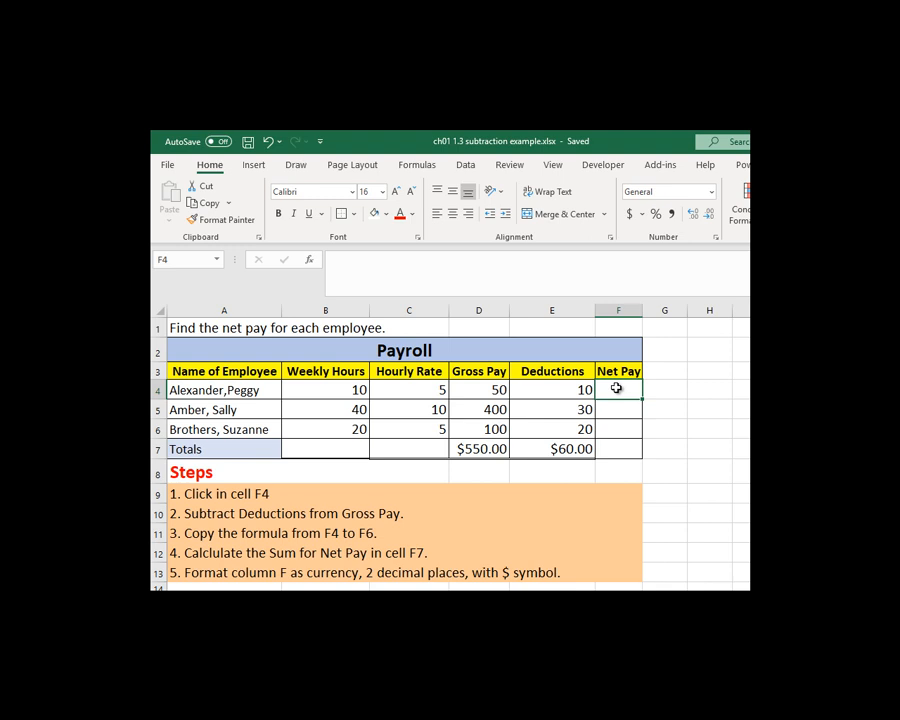
pyautogui.write('=')
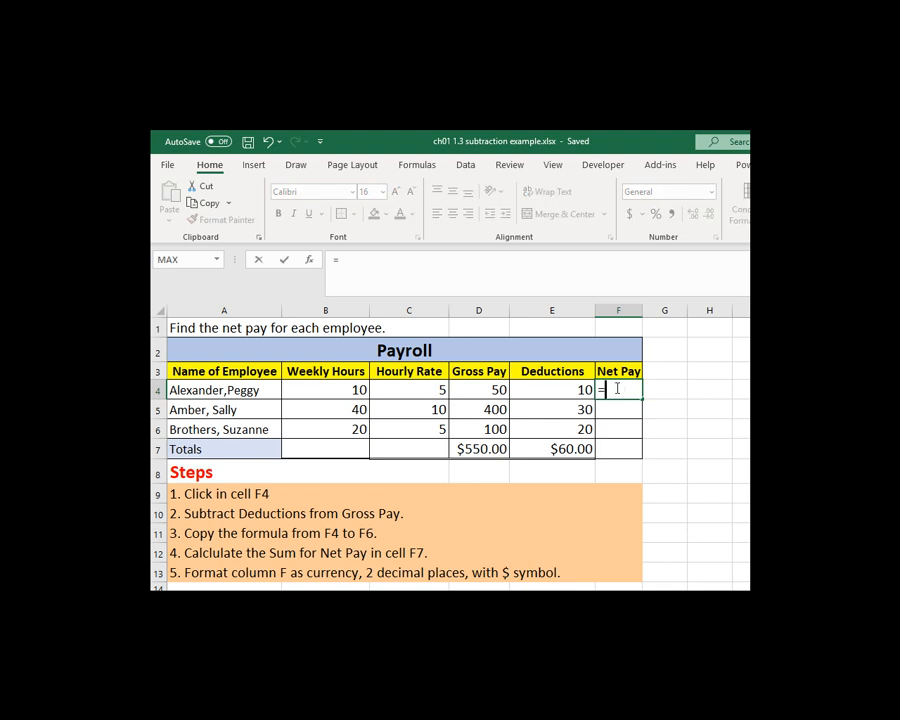
pyautogui.click(474, 391)
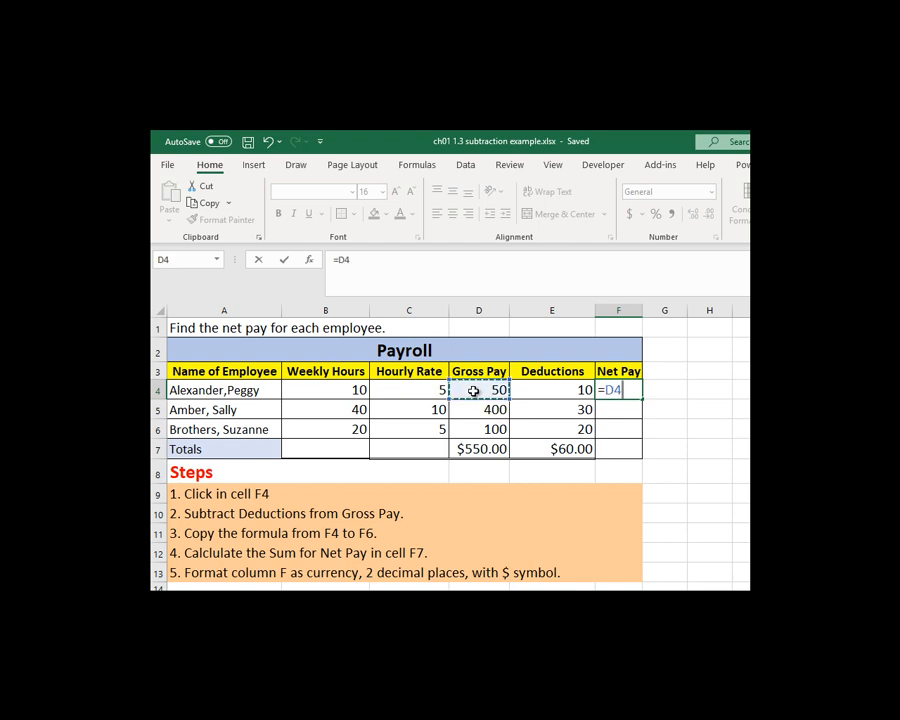
pyautogui.write('-')
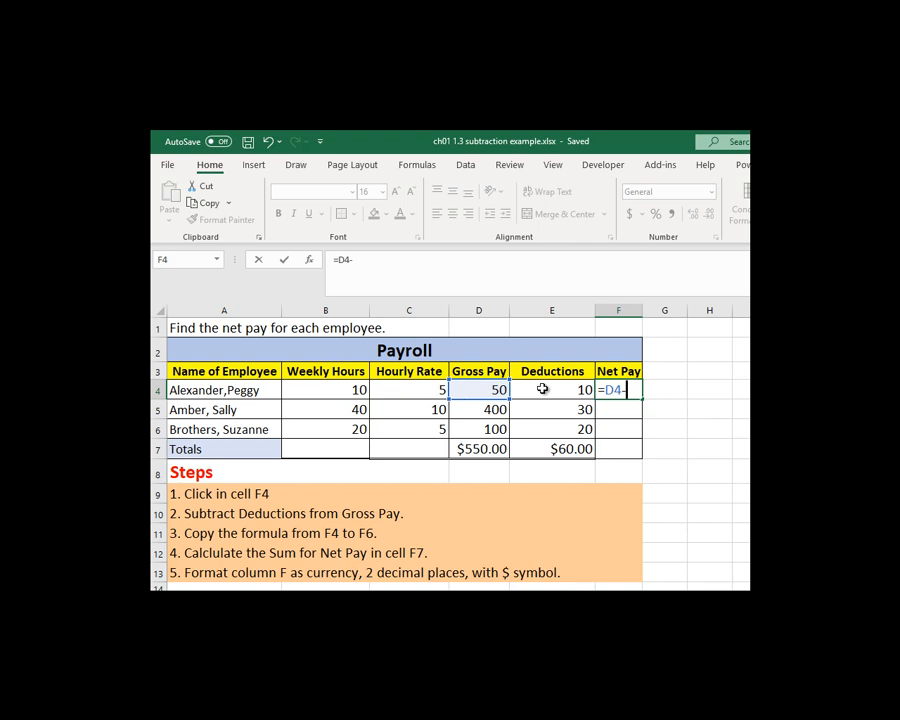
pyautogui.click(542, 389)
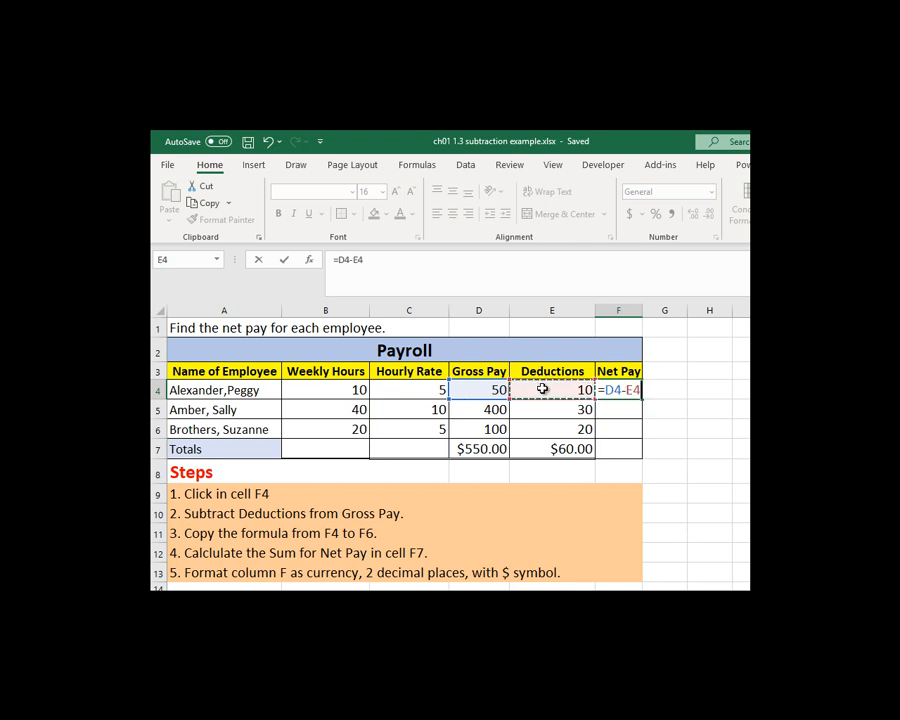
pyautogui.press('Return')
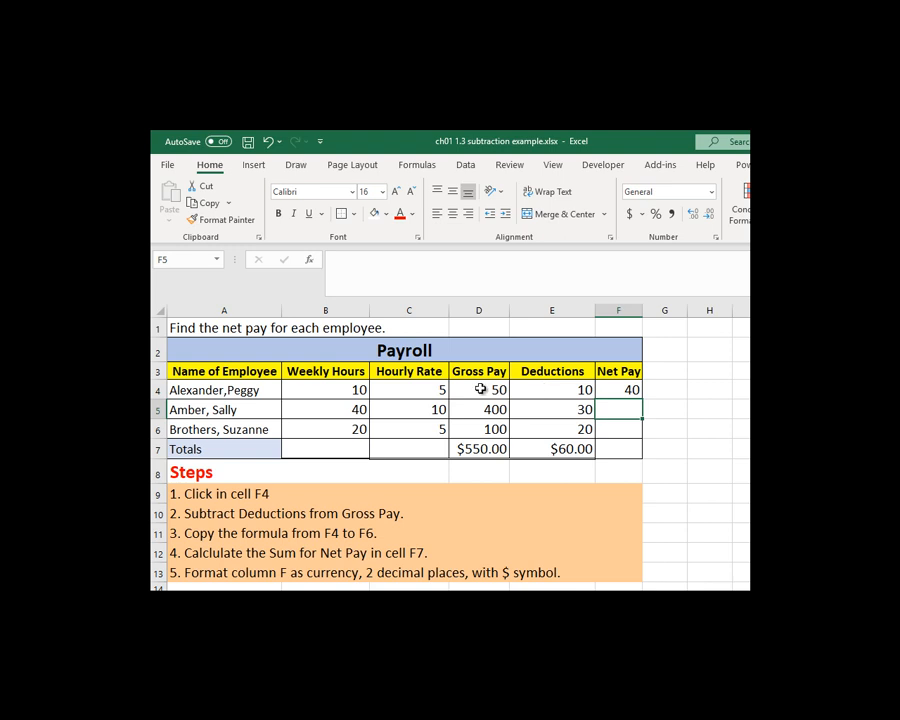
# Step: Copy the Net Pay formula from F4 down to F6 and total Net Pay in F7 with =SUM(F4:F6)
pyautogui.click(611, 390)
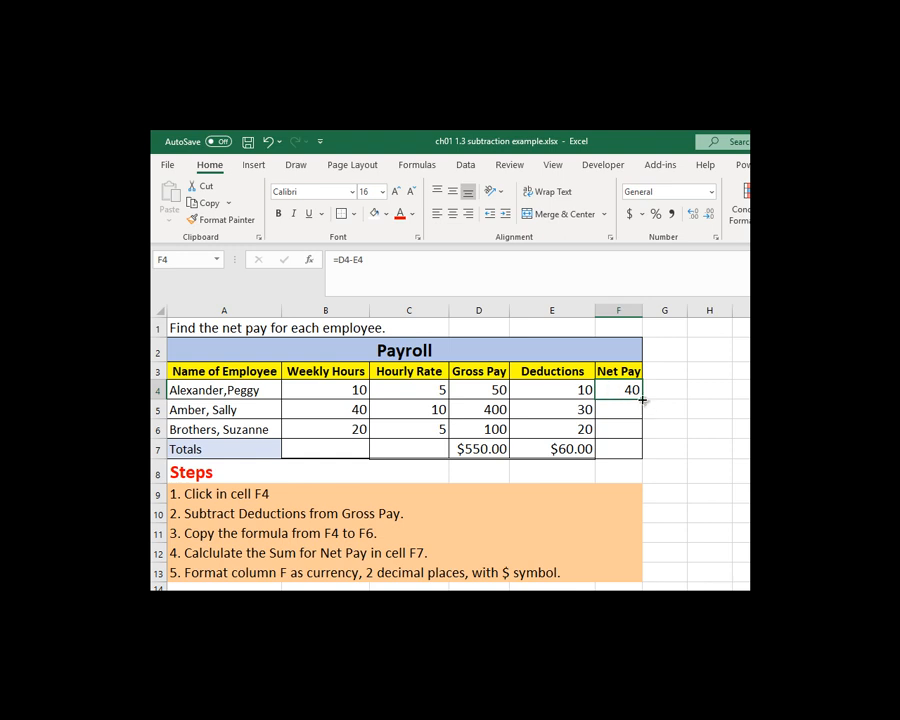
pyautogui.moveTo(642, 400); pyautogui.dragTo(642, 444)
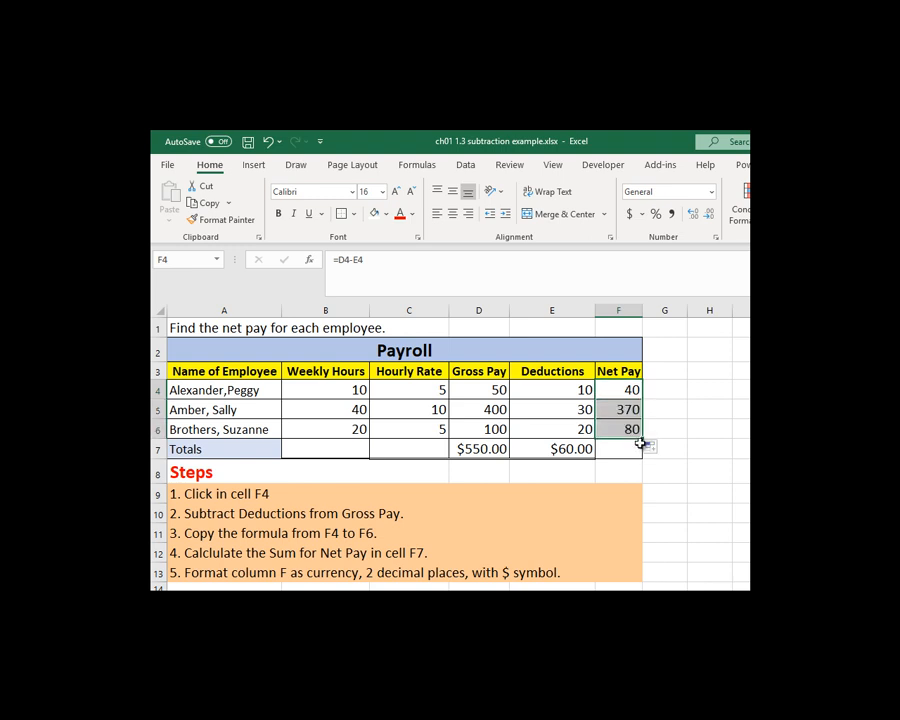
pyautogui.click(617, 450)
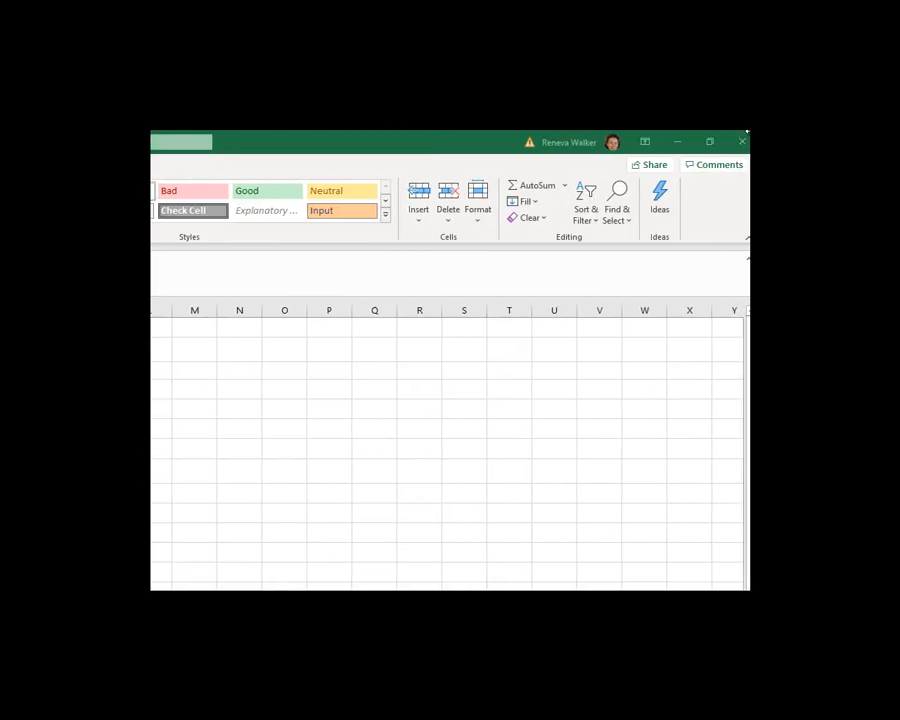
pyautogui.click(546, 188)
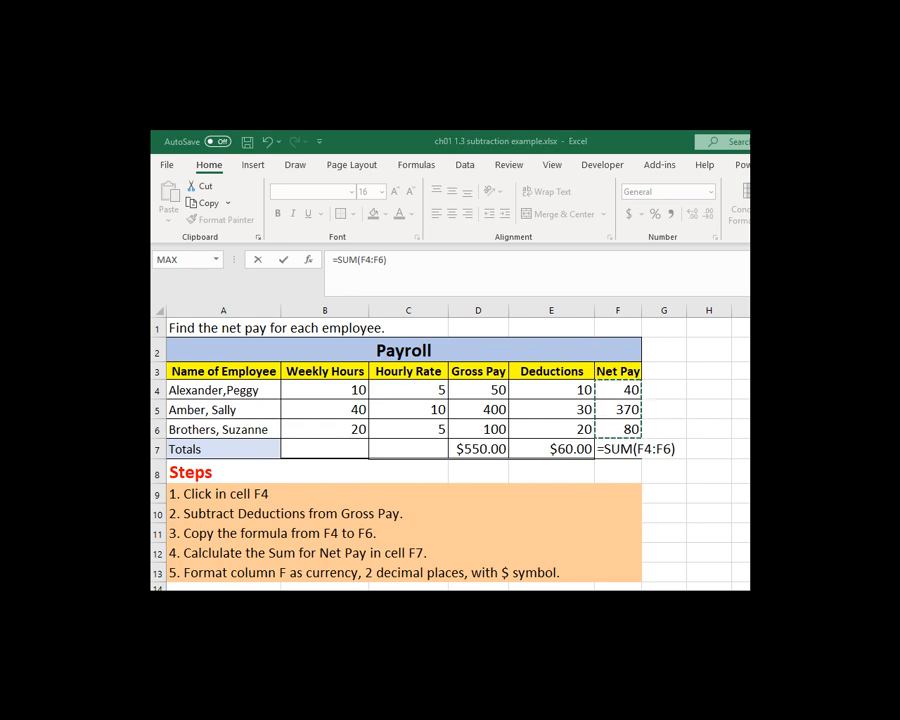
pyautogui.press('Return')
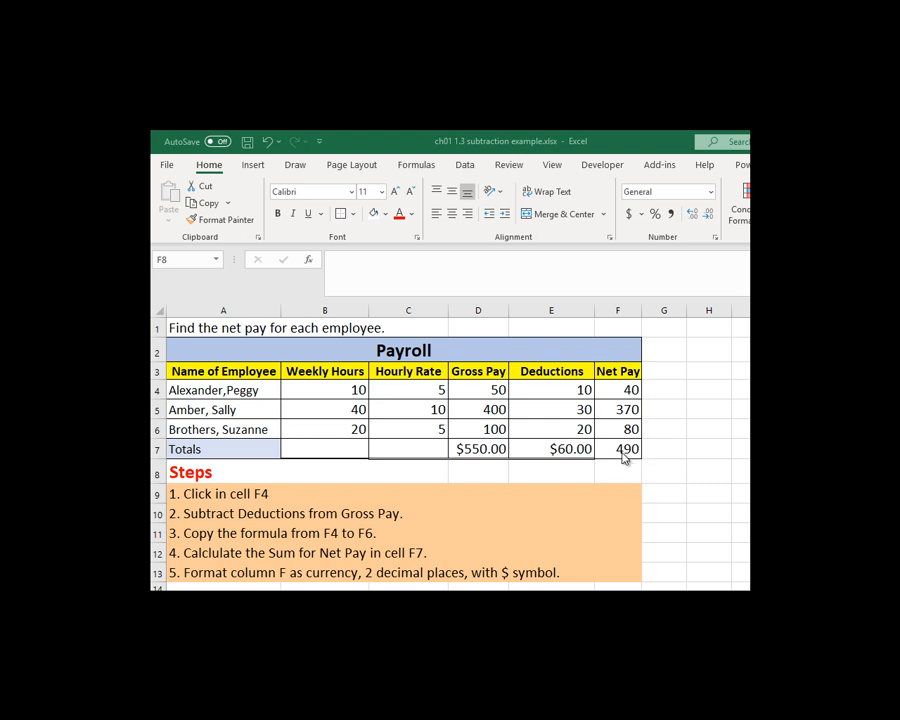
# Step: Format the Net Pay total in F7 as Currency with 2 decimal places and the $ symbol, and widen column F to fit it
pyautogui.click(622, 451)
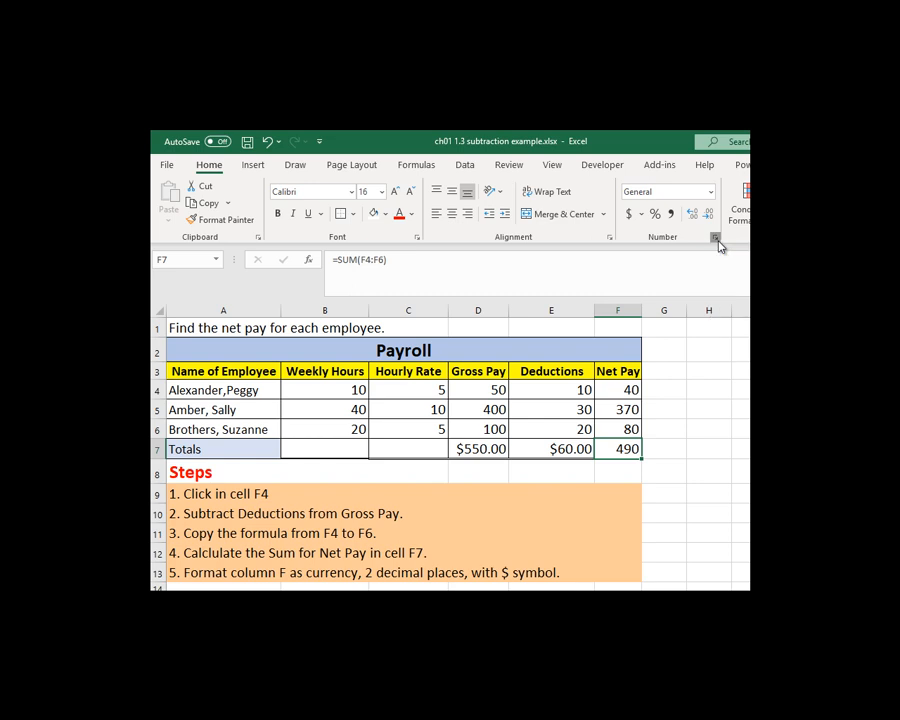
pyautogui.click(716, 240)
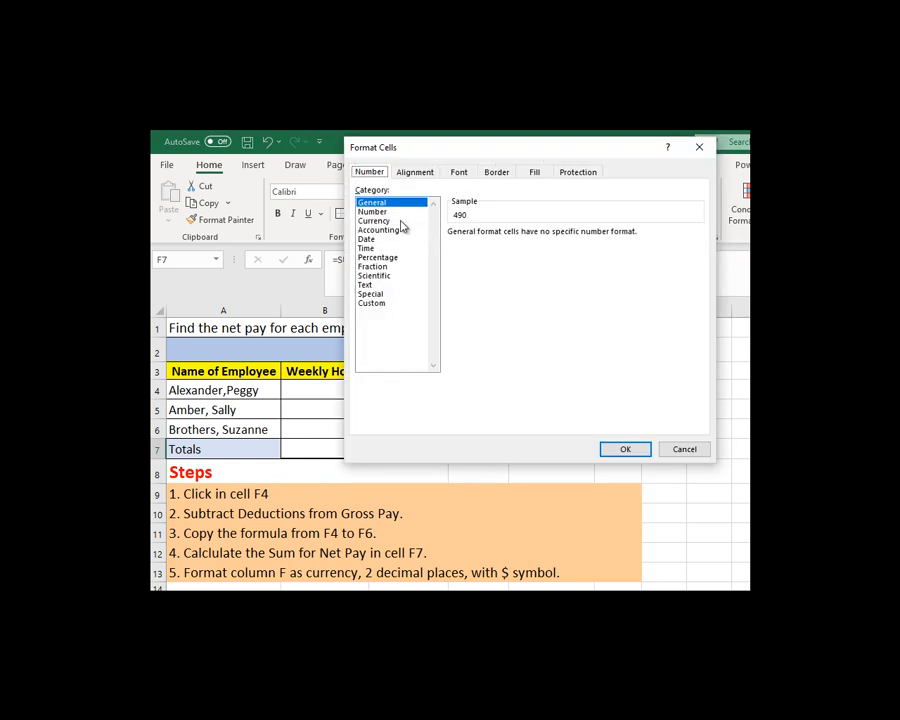
pyautogui.click(402, 223)
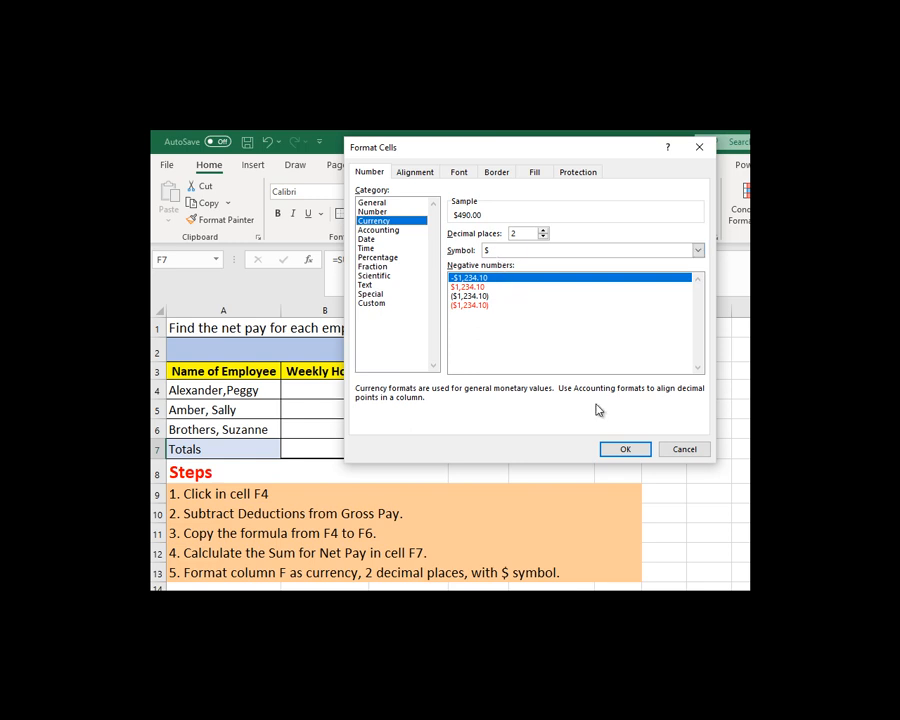
pyautogui.click(632, 450)
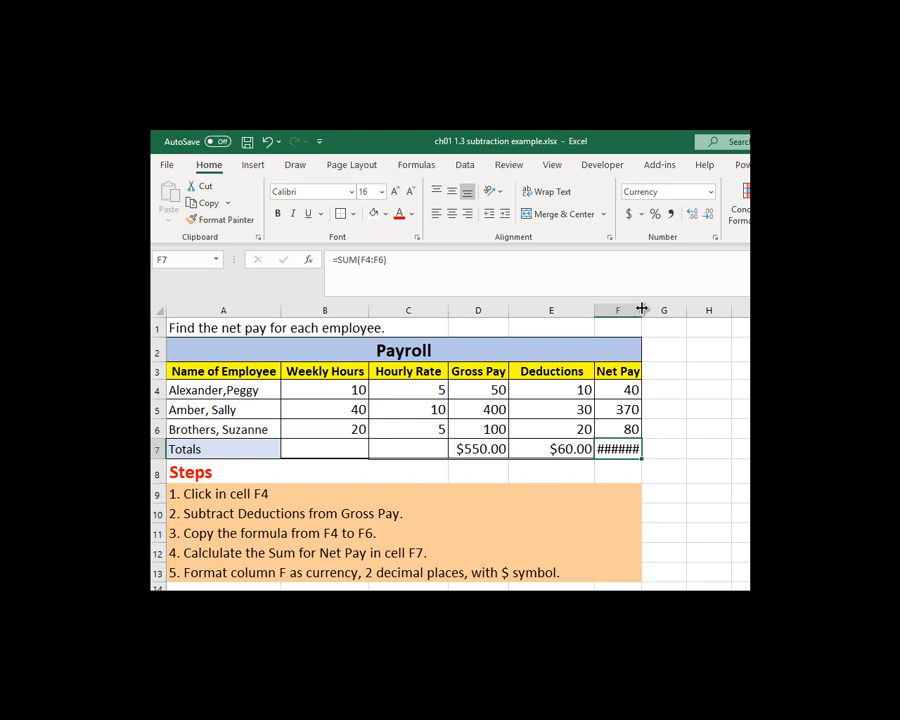
pyautogui.moveTo(642, 309); pyautogui.dragTo(665, 309)
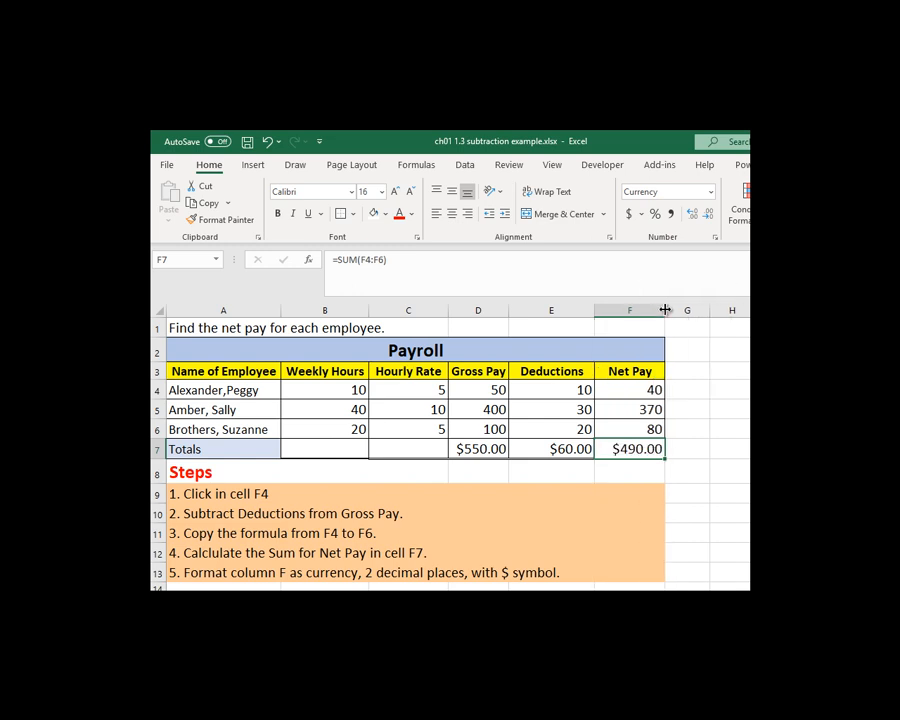